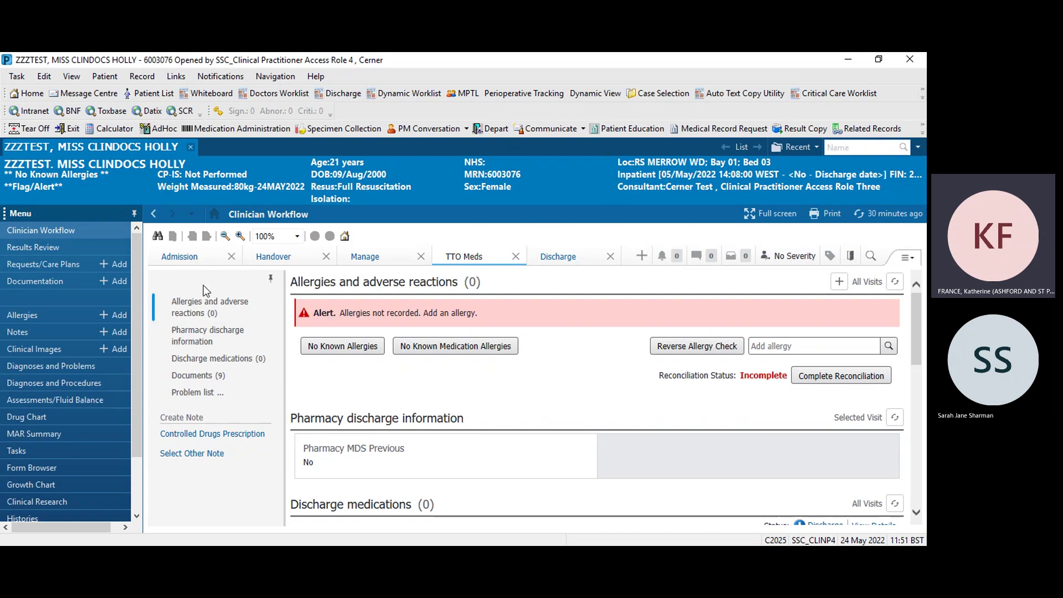
# Step: Open the discharge order reconciliation at the discharge medications section
pyautogui.click(199, 364)
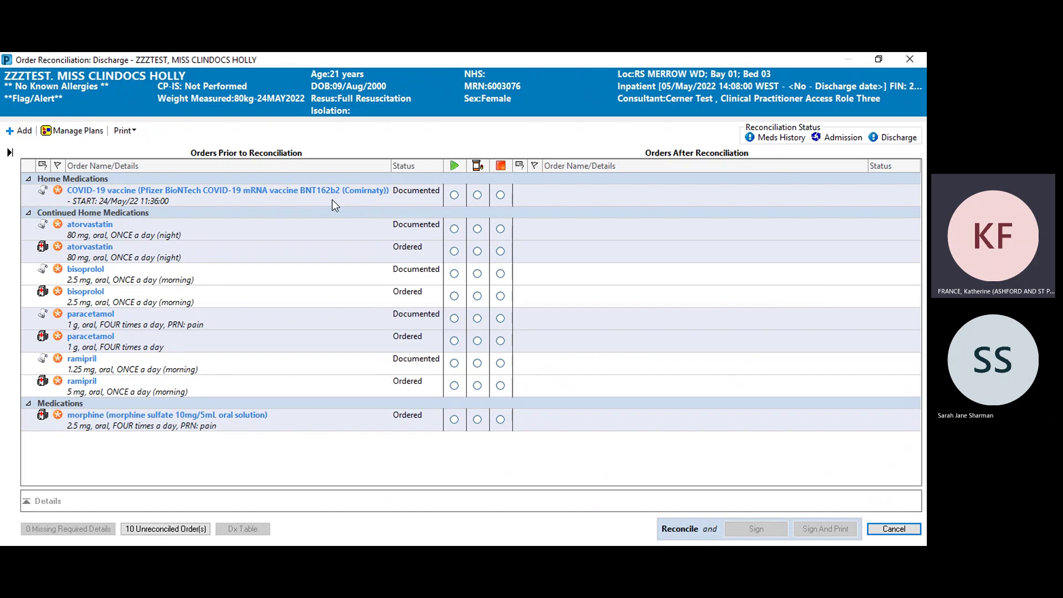
pyautogui.moveTo(335, 205)
# Step: Set ordered atorvastatin, bisoprolol, paracetamol and ramipril 5 mg to Create New Rx for discharge
pyautogui.click(477, 253)
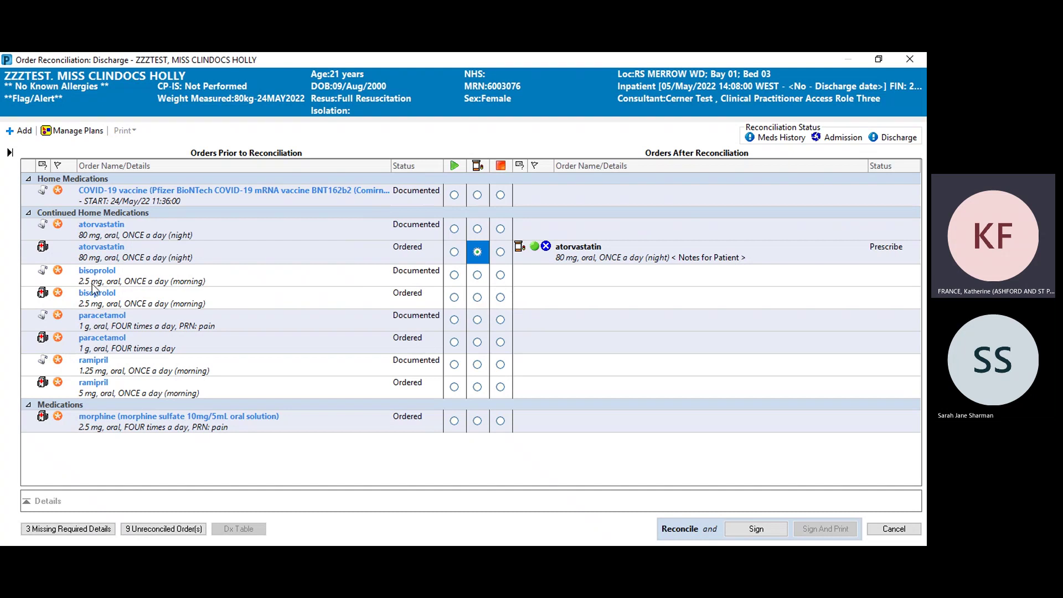
pyautogui.click(478, 297)
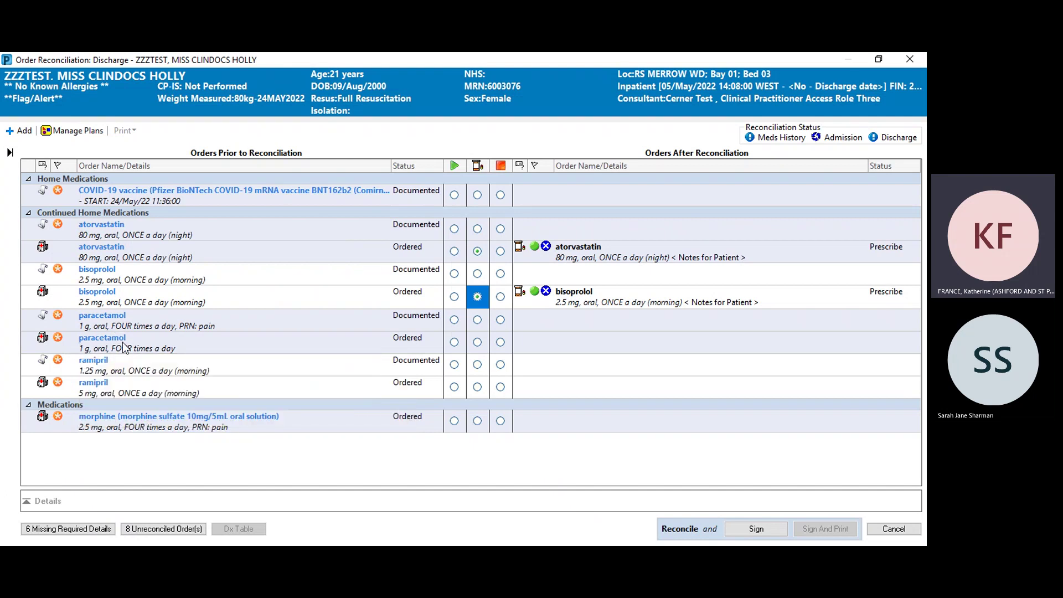
pyautogui.click(477, 342)
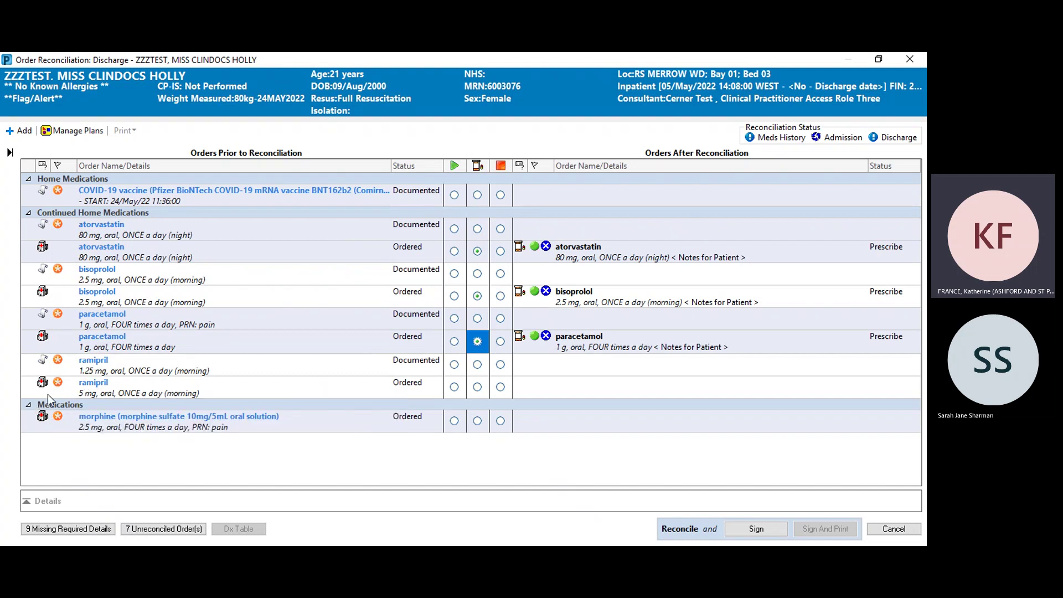
pyautogui.click(477, 387)
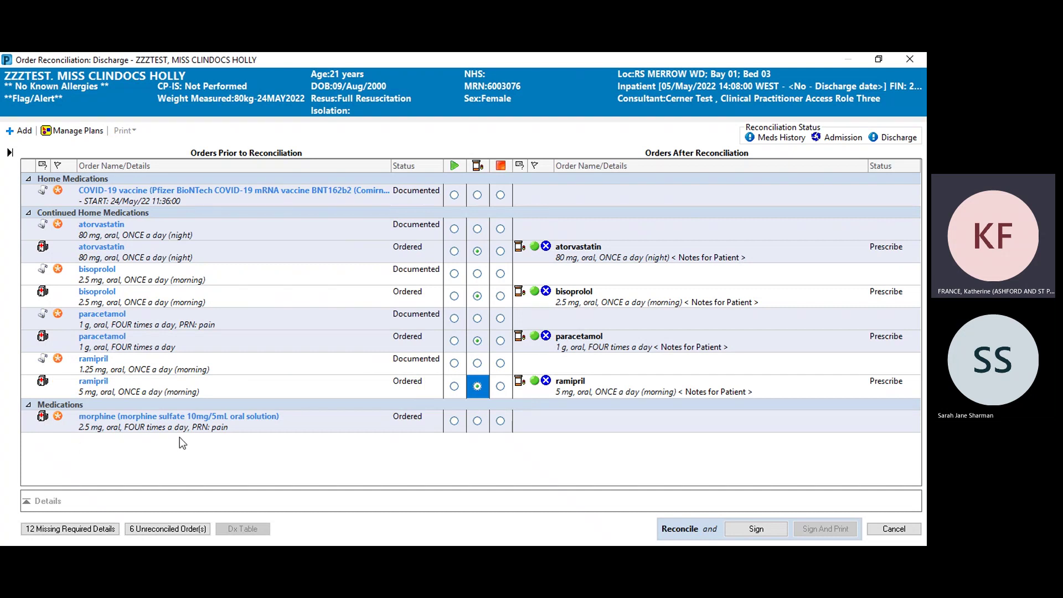
# Step: Add a Discharge Medication order for codeine 30 mg oral four times daily PRN pain
pyautogui.click(19, 131)
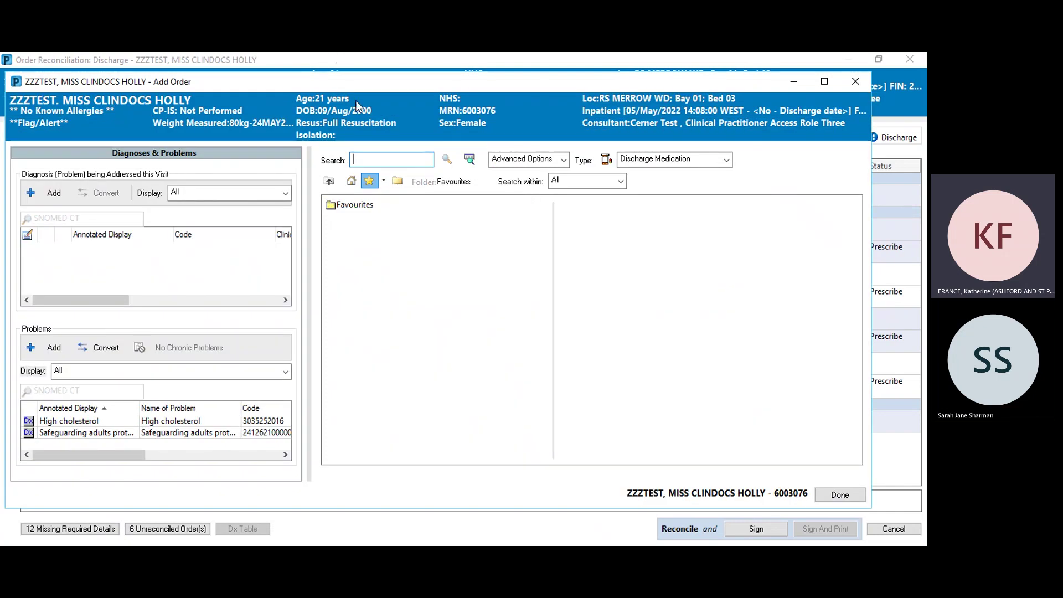
pyautogui.moveTo(366, 85); pyautogui.dragTo(357, 318)
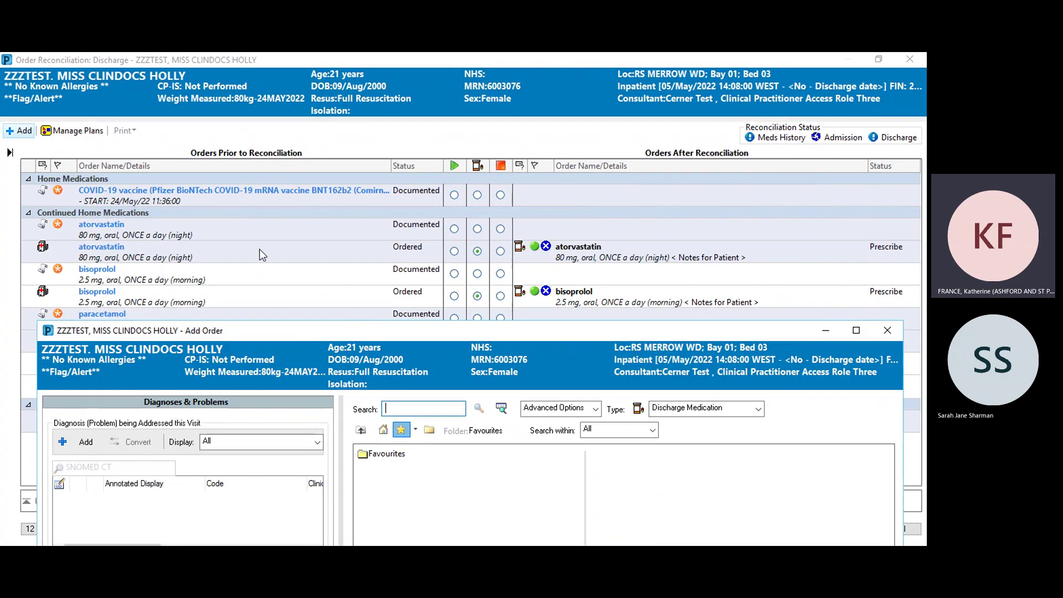
pyautogui.moveTo(537, 330); pyautogui.dragTo(544, 182)
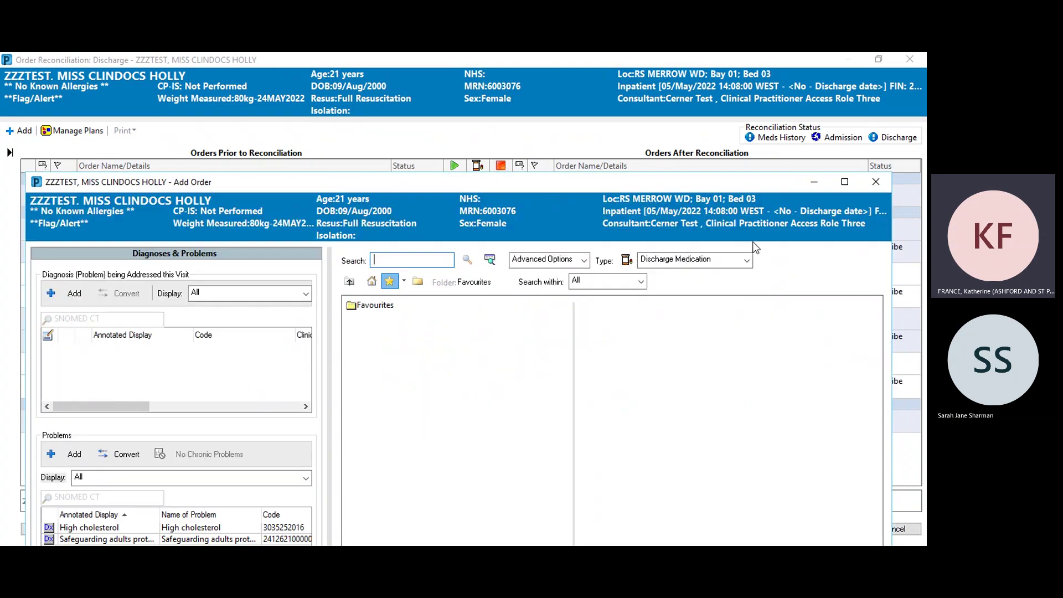
pyautogui.click(747, 260)
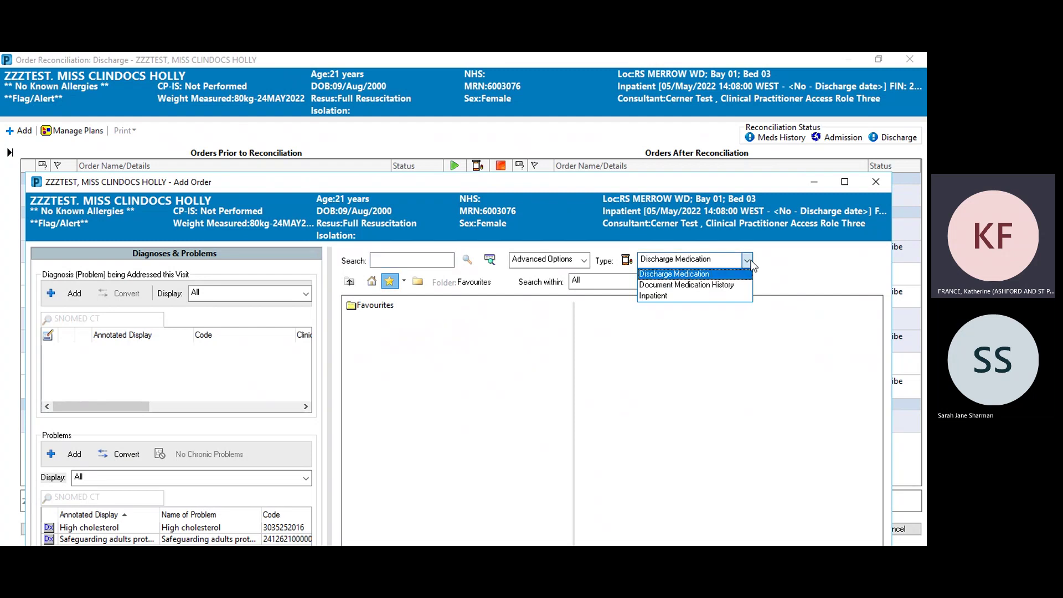
pyautogui.click(752, 262)
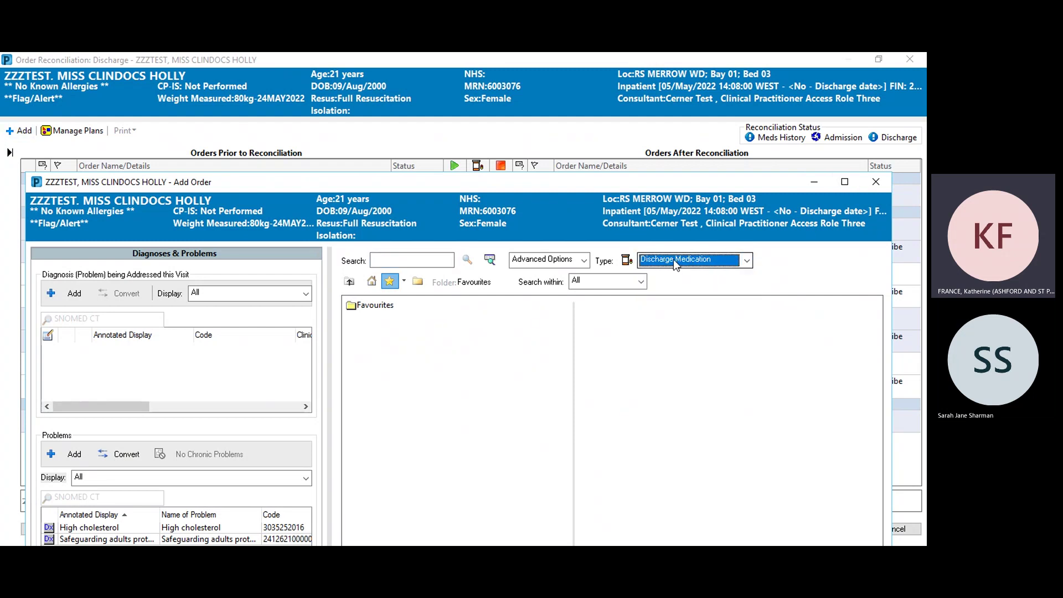
pyautogui.click(383, 261)
pyautogui.write('codeine')
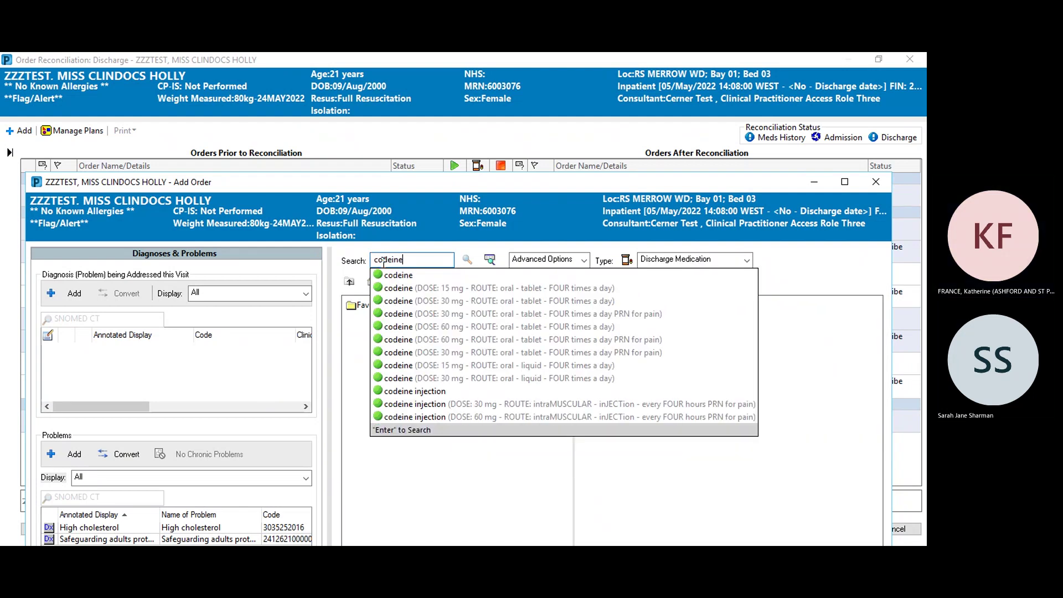
pyautogui.click(498, 314)
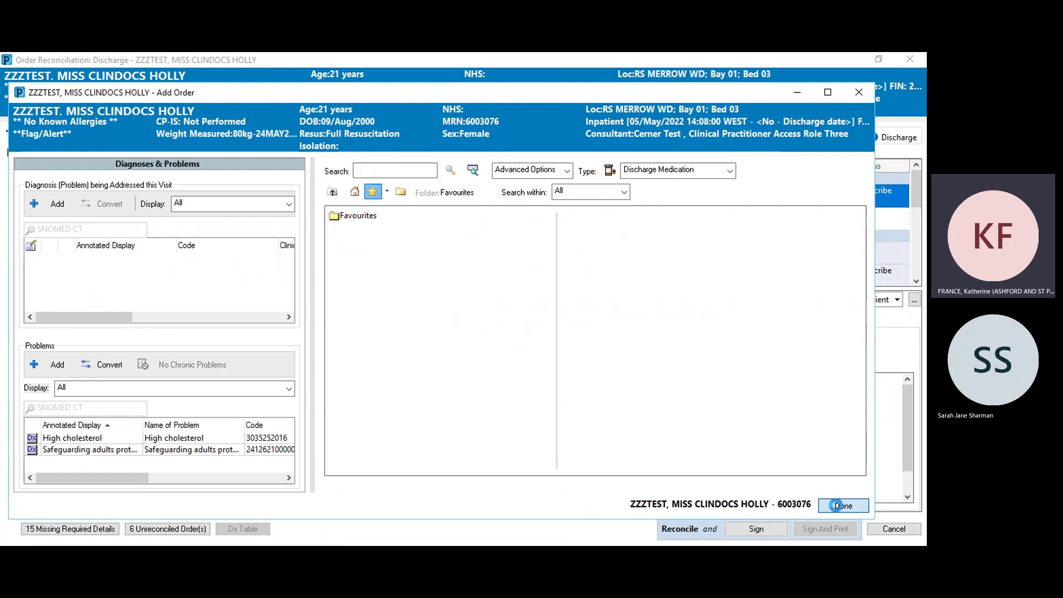
pyautogui.click(844, 508)
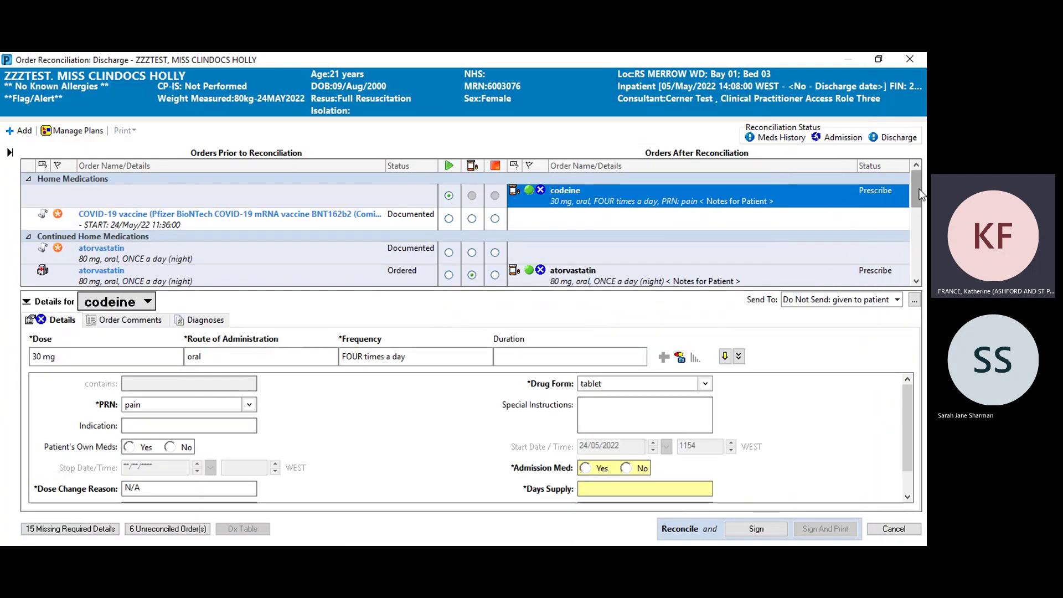
# Step: Set codeine to Admission Med No, indication 'Pain', 7 days' supply and GP to Review
pyautogui.scroll(-3, 919, 189)
pyautogui.scroll(3, 919, 190)
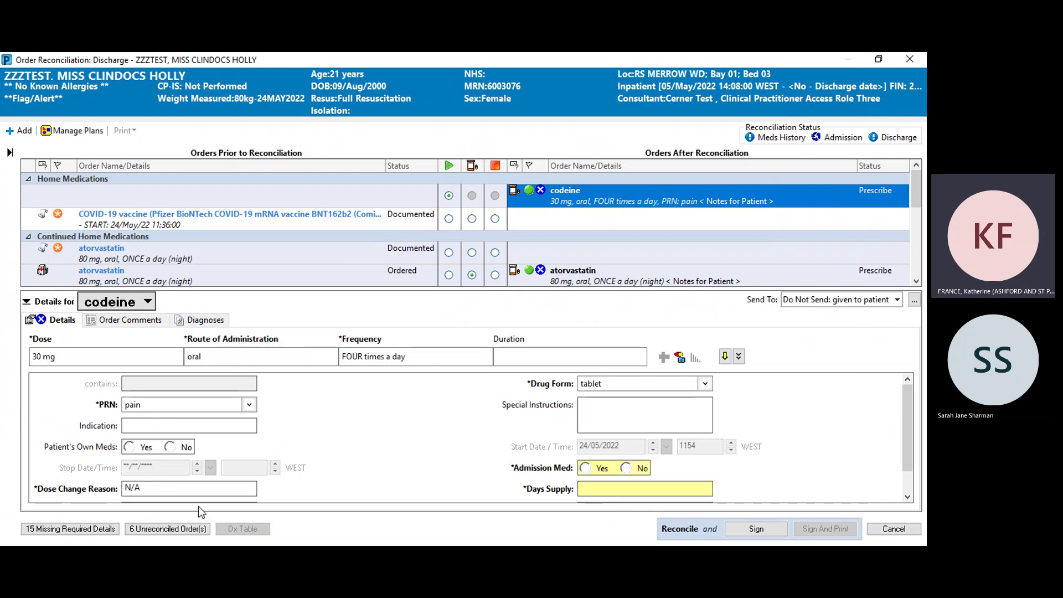
pyautogui.click(626, 468)
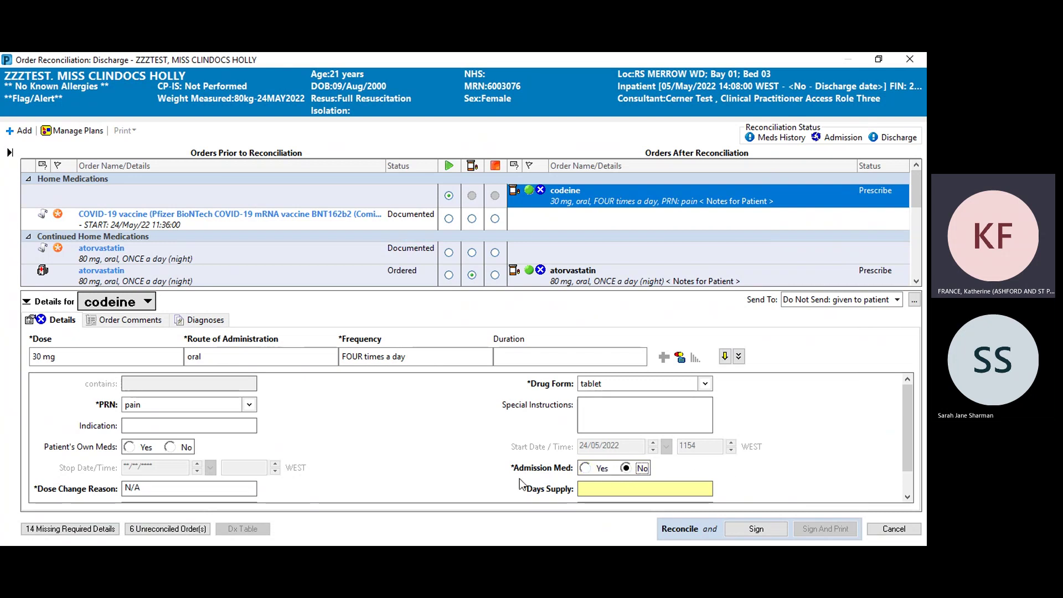
pyautogui.click(167, 426)
pyautogui.write('Pain')
pyautogui.click(665, 490)
pyautogui.write('7')
pyautogui.scroll(-1, 893, 440)
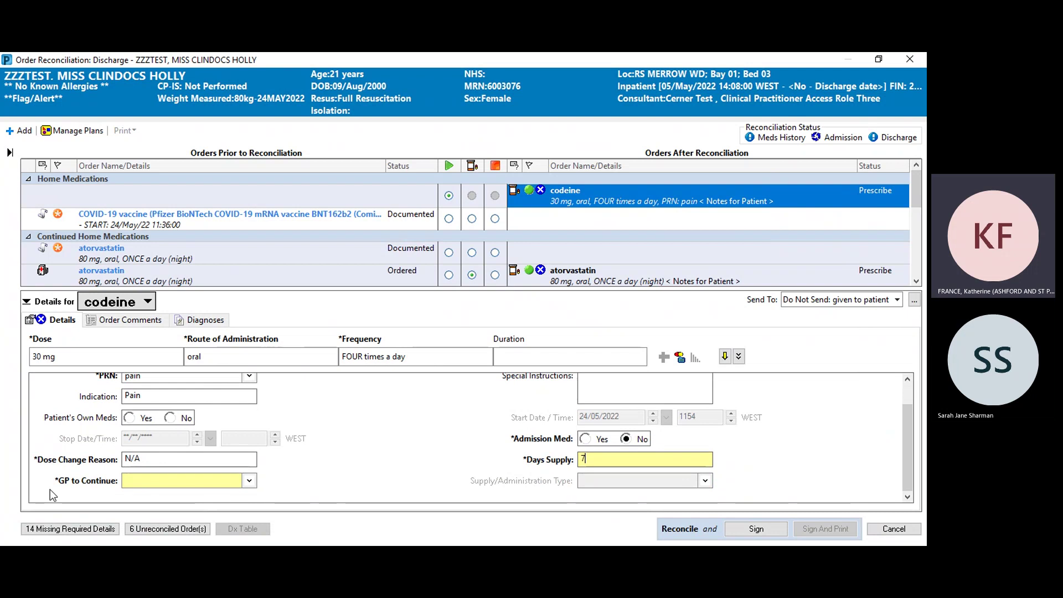
pyautogui.click(250, 481)
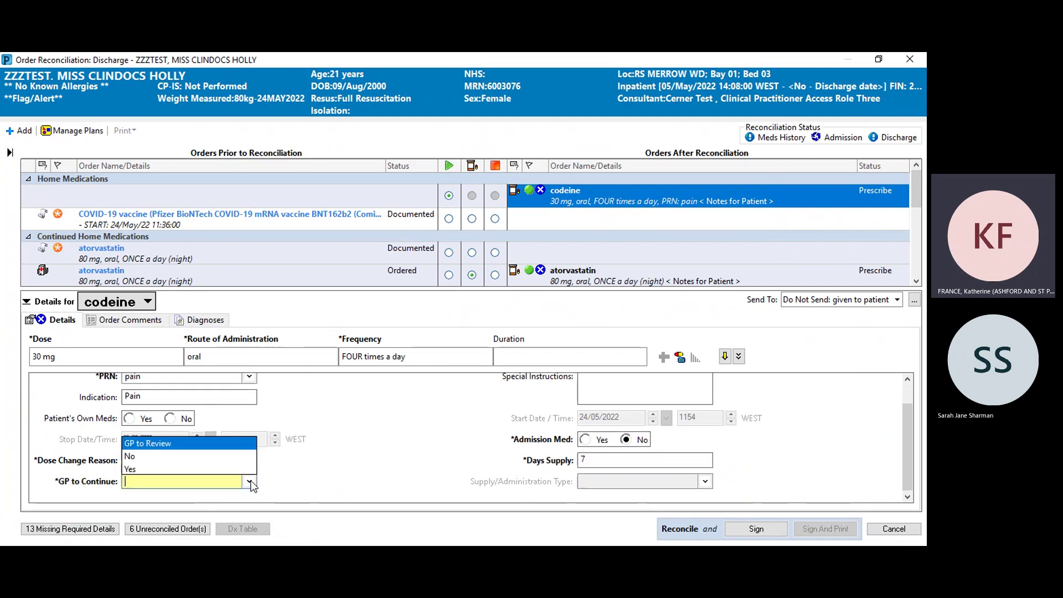
pyautogui.click(159, 444)
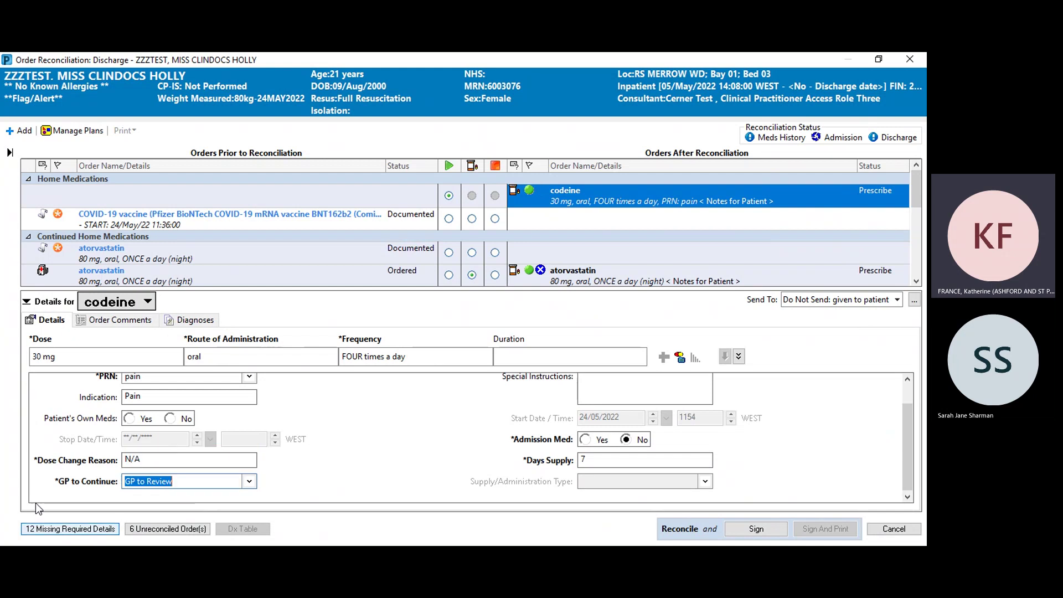
pyautogui.click(542, 275)
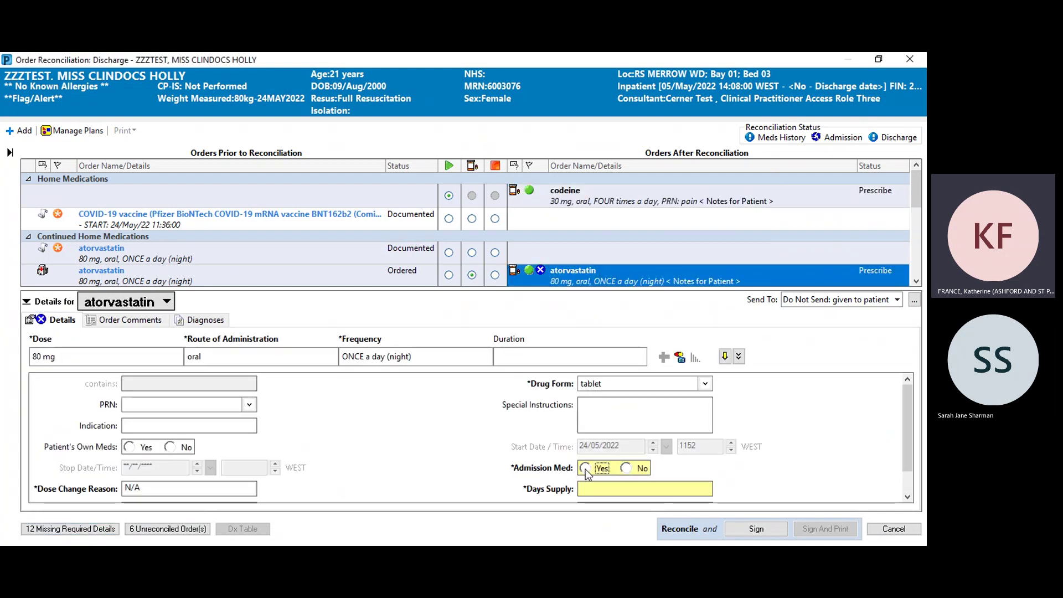
# Step: Set atorvastatin to Admission Med Yes, 14 days' supply and GP to Continue Yes
pyautogui.click(585, 468)
pyautogui.moveTo(907, 403); pyautogui.dragTo(914, 443)
pyautogui.click(624, 462)
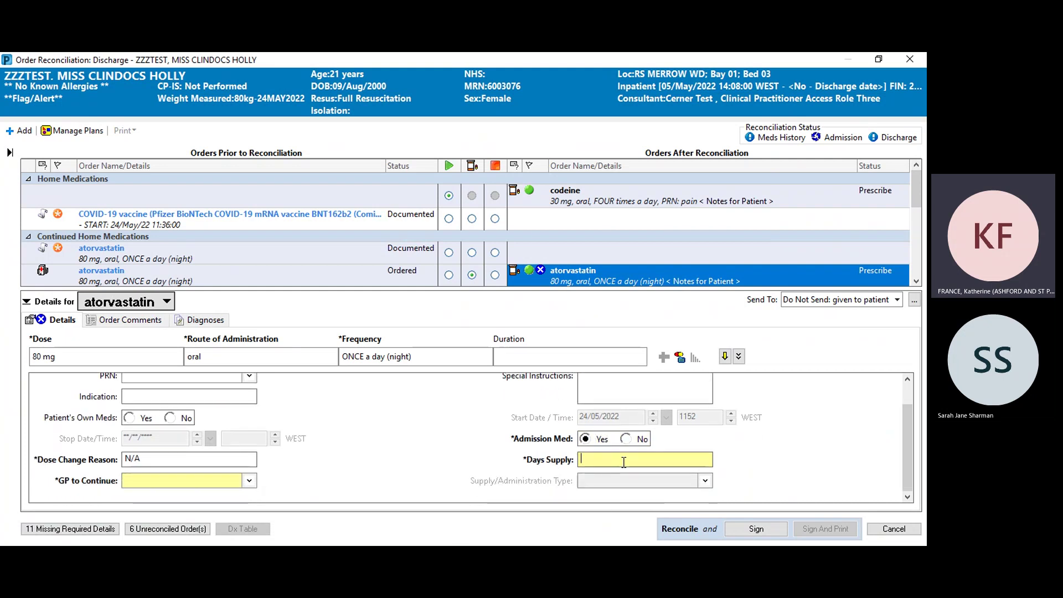
pyautogui.write('14')
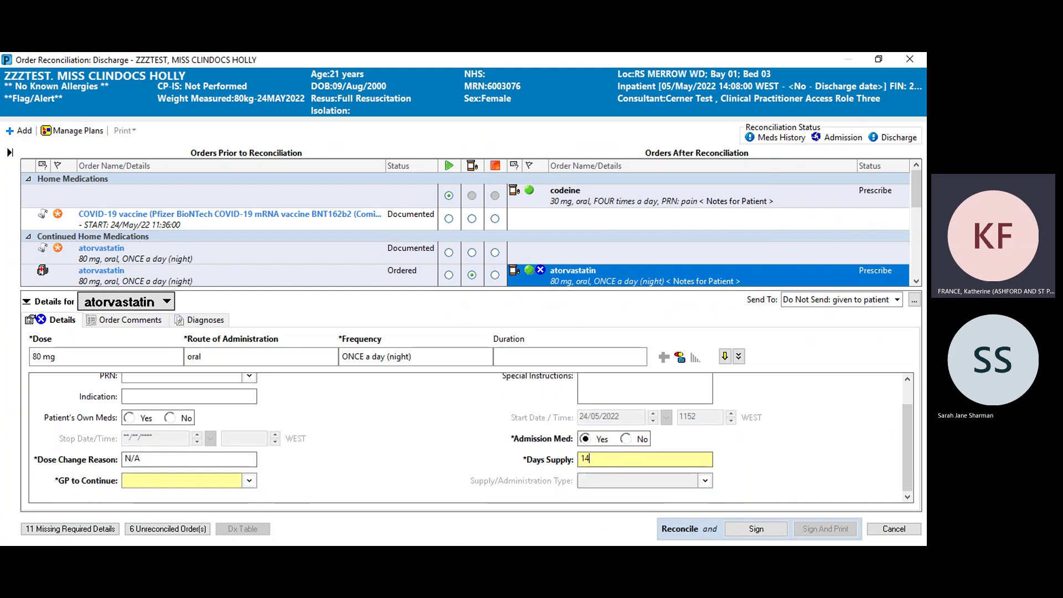
pyautogui.click(249, 480)
pyautogui.click(158, 468)
pyautogui.click(96, 530)
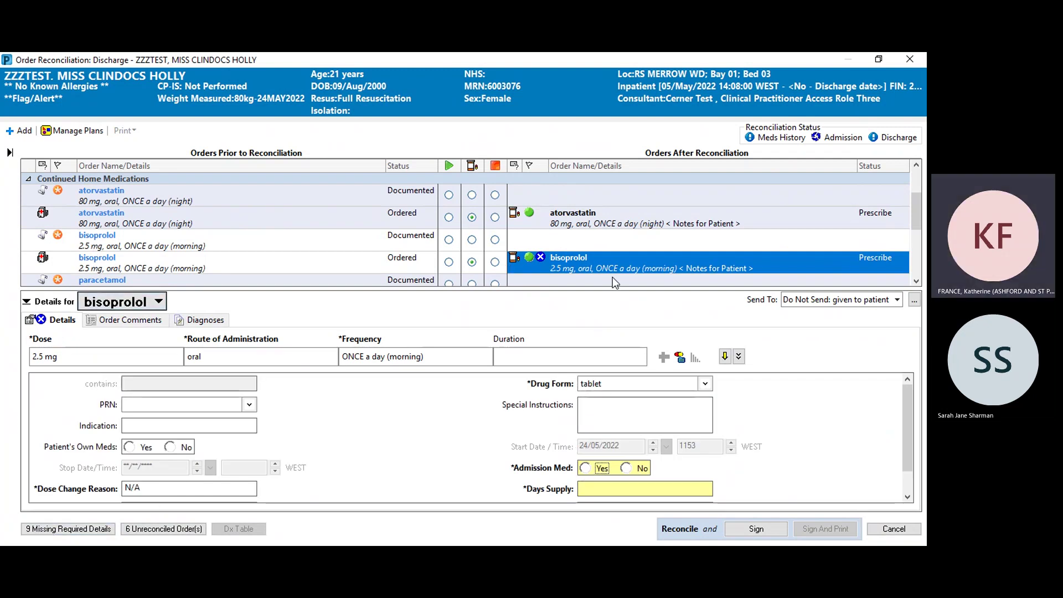
# Step: Set bisoprolol to Admission Med Yes, 14 days' supply and GP to Continue Yes
pyautogui.click(590, 470)
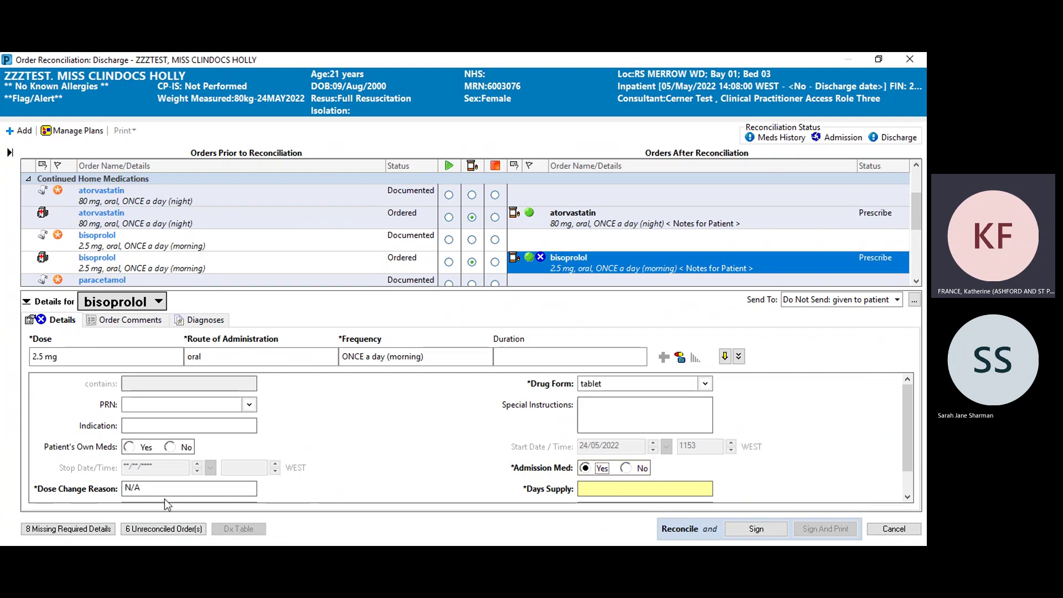
pyautogui.press('Tab')
pyautogui.write('14')
pyautogui.press('Tab')
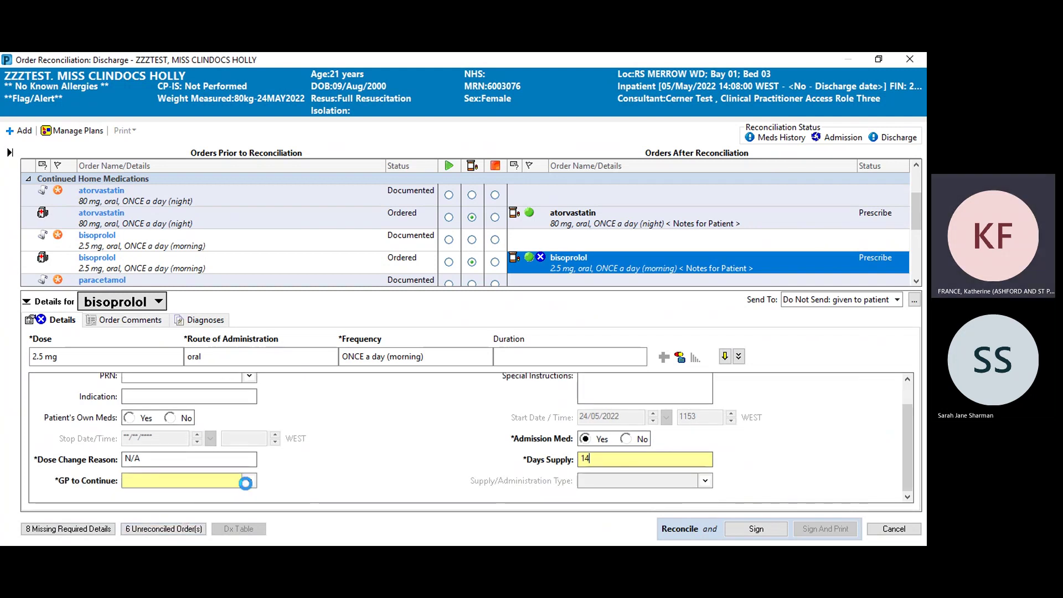
pyautogui.click(245, 481)
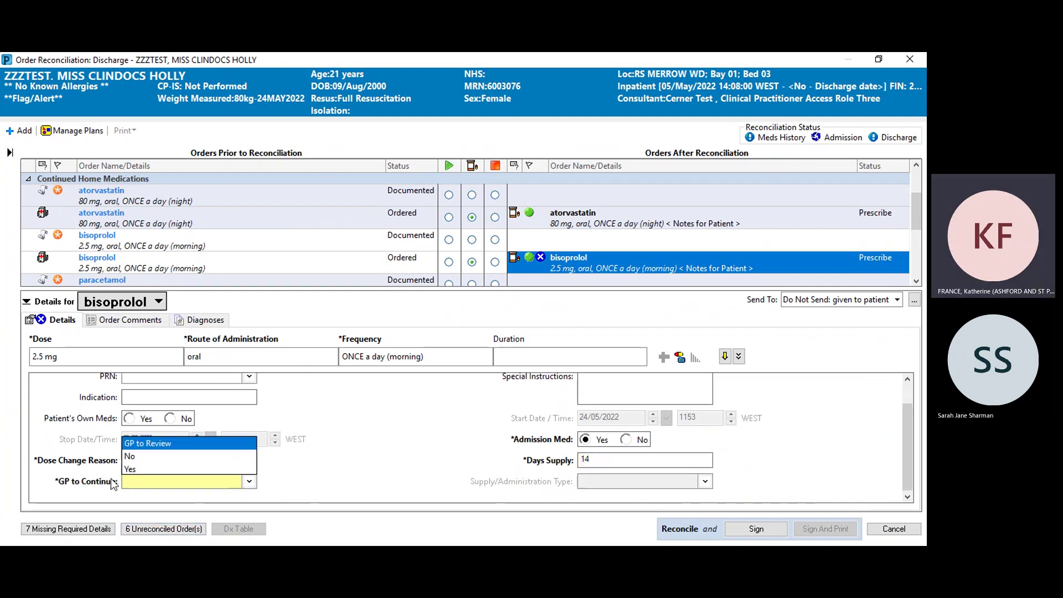
pyautogui.click(158, 470)
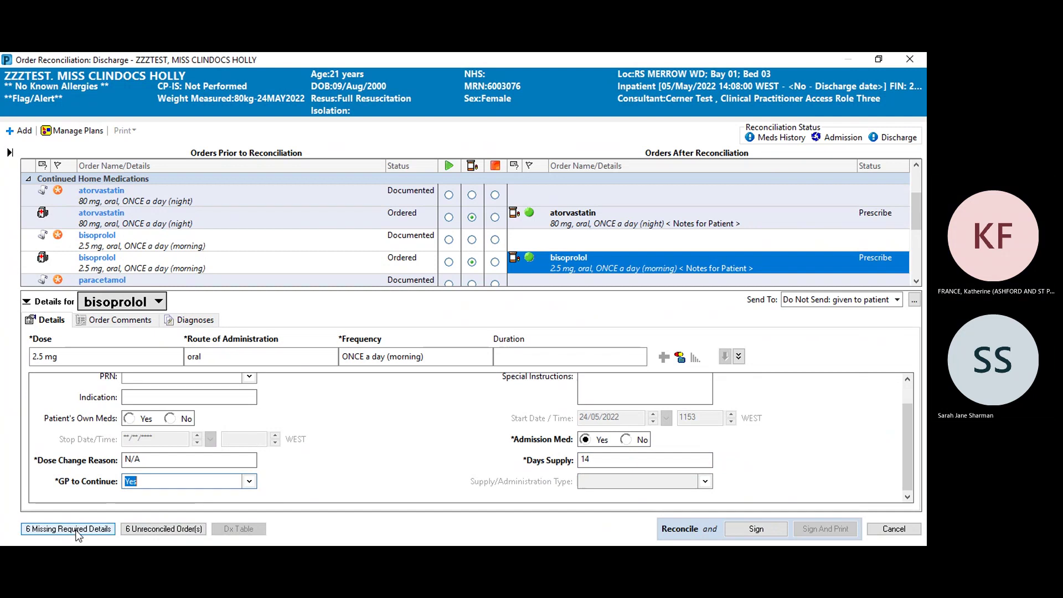
pyautogui.click(72, 529)
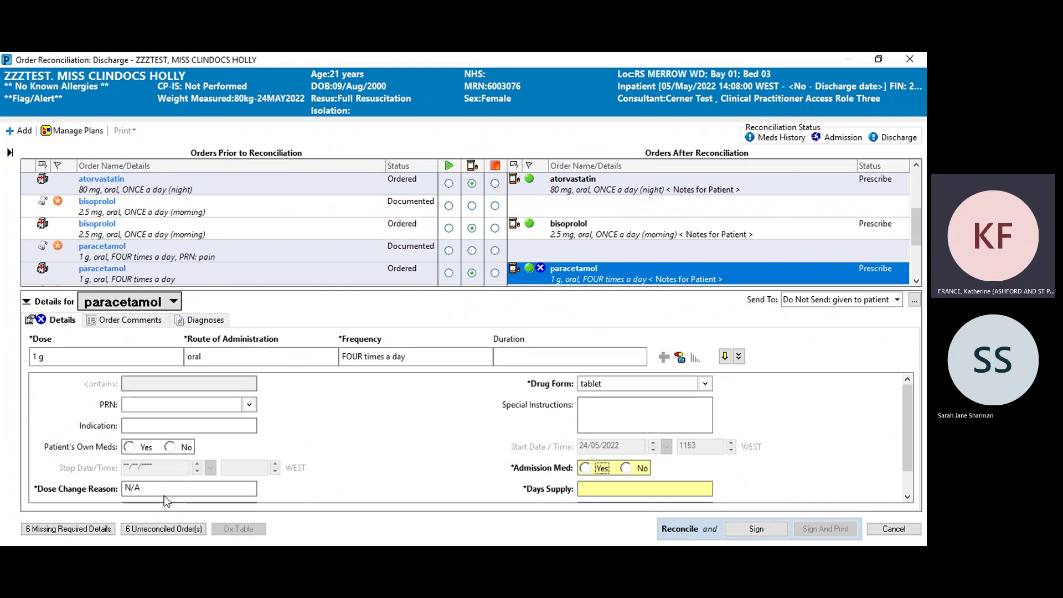
# Step: Give paracetamol dose change reason 'Increased pain', Admission Med Yes, 14 days' supply and GP to Review
pyautogui.click(125, 487)
pyautogui.write('Increased pain')
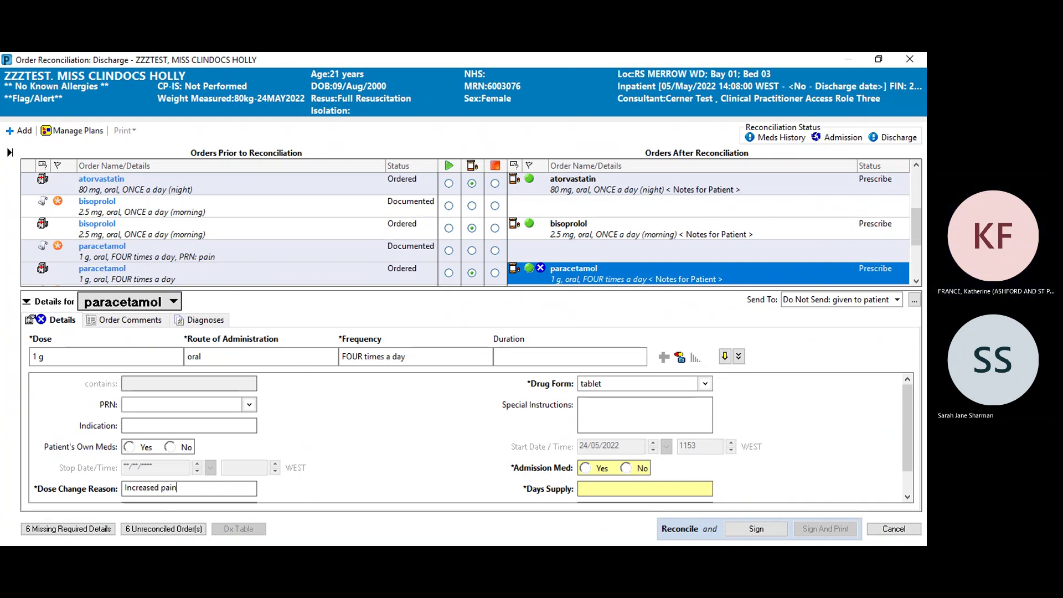
pyautogui.click(586, 467)
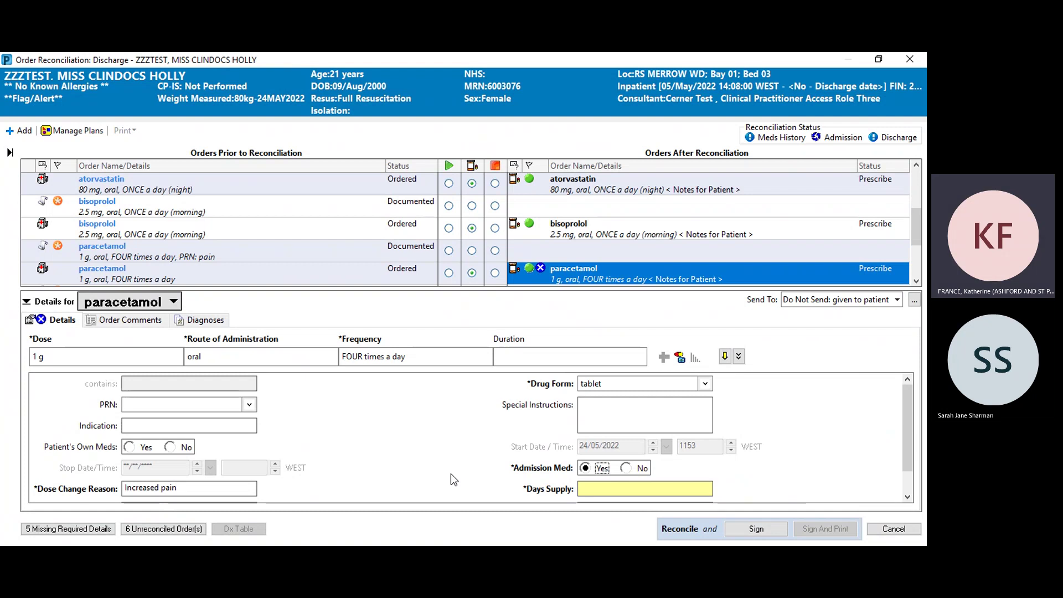
pyautogui.click(621, 490)
pyautogui.write('14')
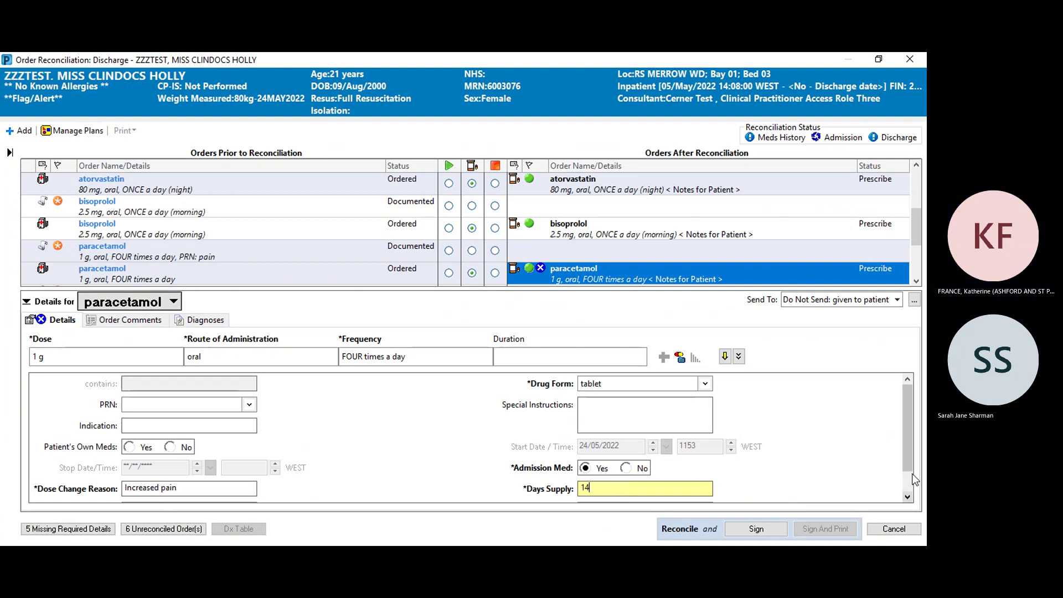
pyautogui.click(907, 497)
pyautogui.click(249, 481)
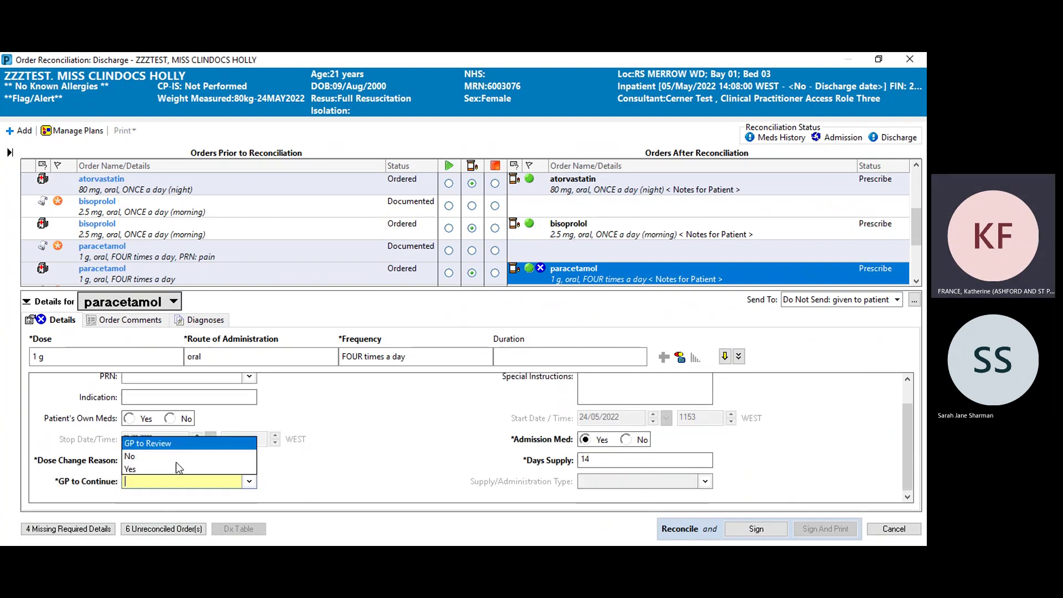
pyautogui.click(162, 443)
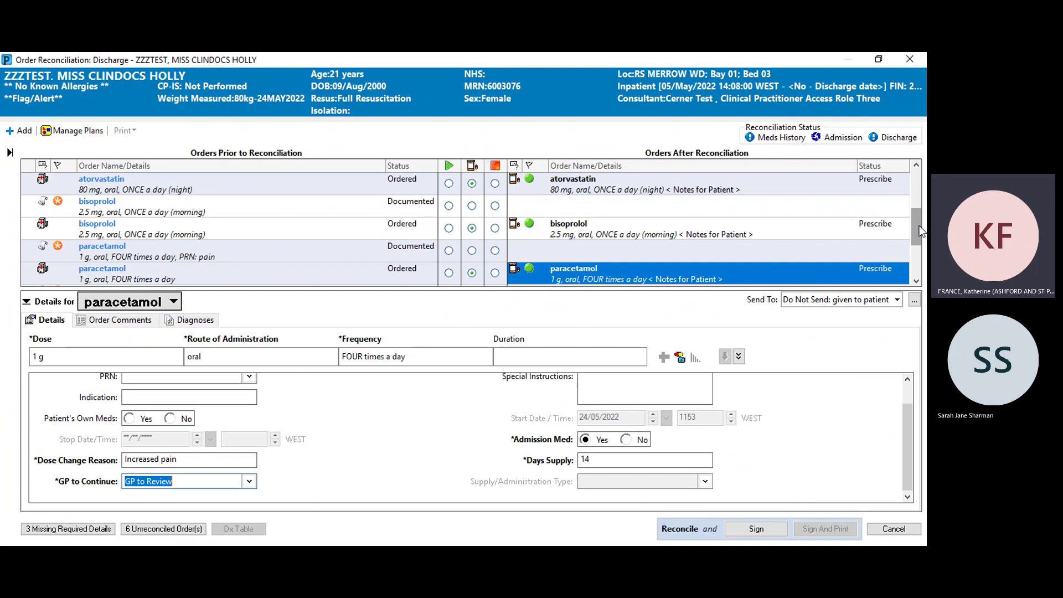
pyautogui.moveTo(919, 225); pyautogui.dragTo(919, 247)
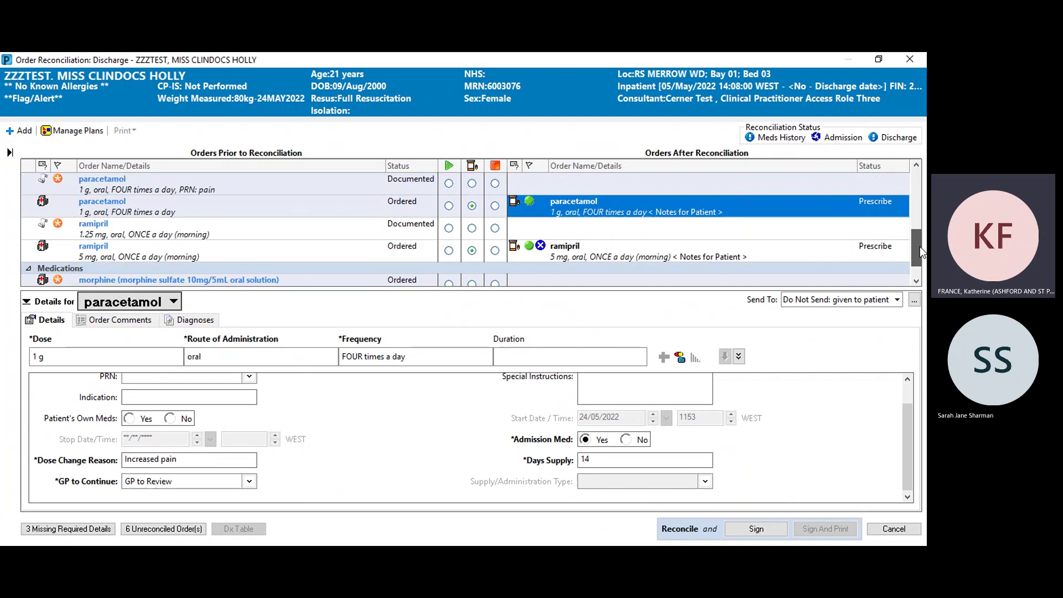
pyautogui.click(540, 256)
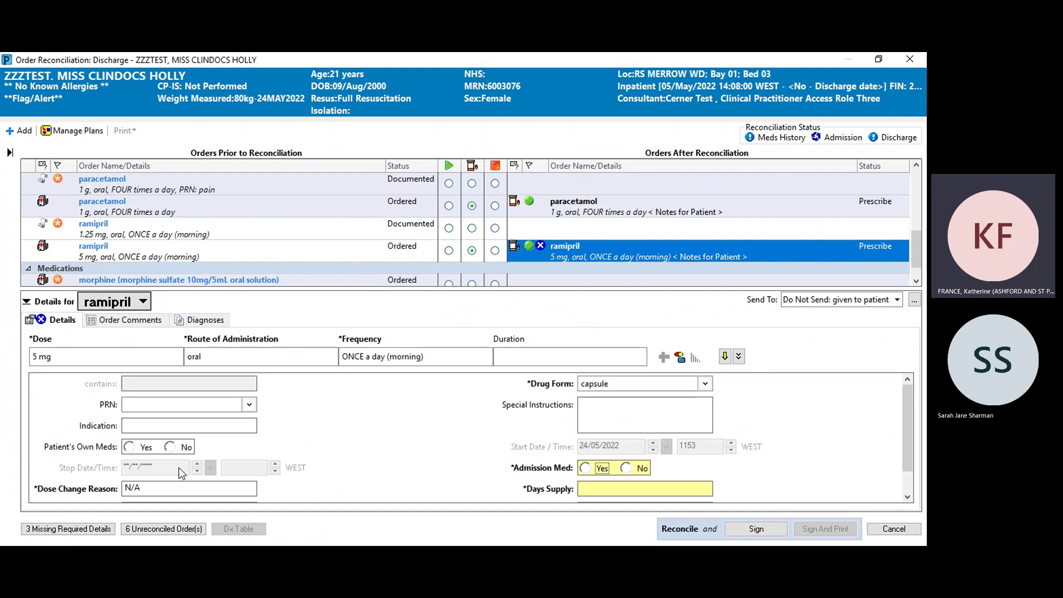
# Step: Give ramipril Admission Med Yes, dose change reason 'HTN noticed on admission', 14 days' supply, GP to Review
pyautogui.click(587, 470)
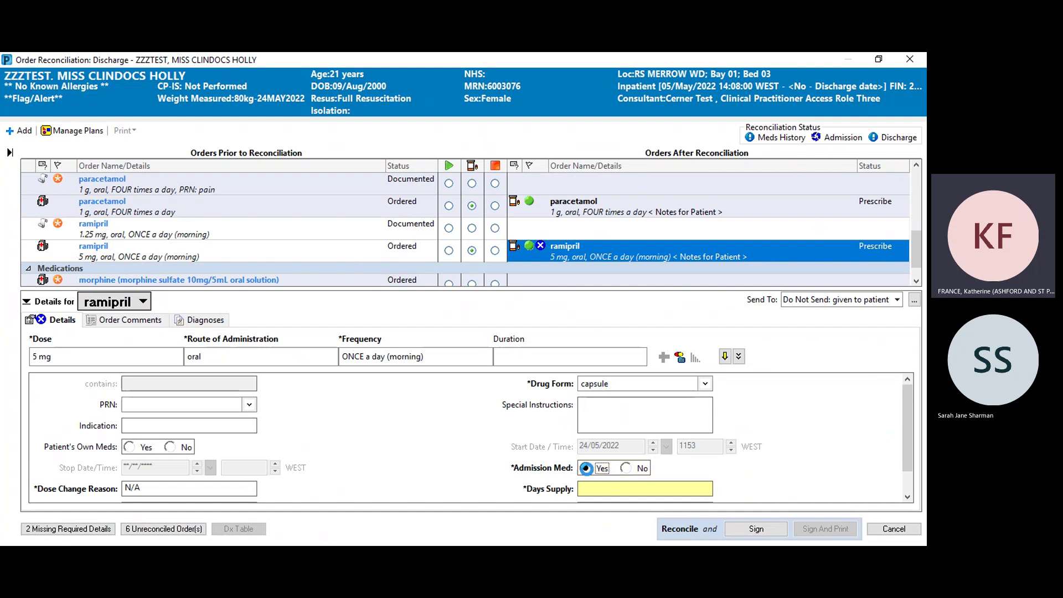
pyautogui.doubleClick(184, 489)
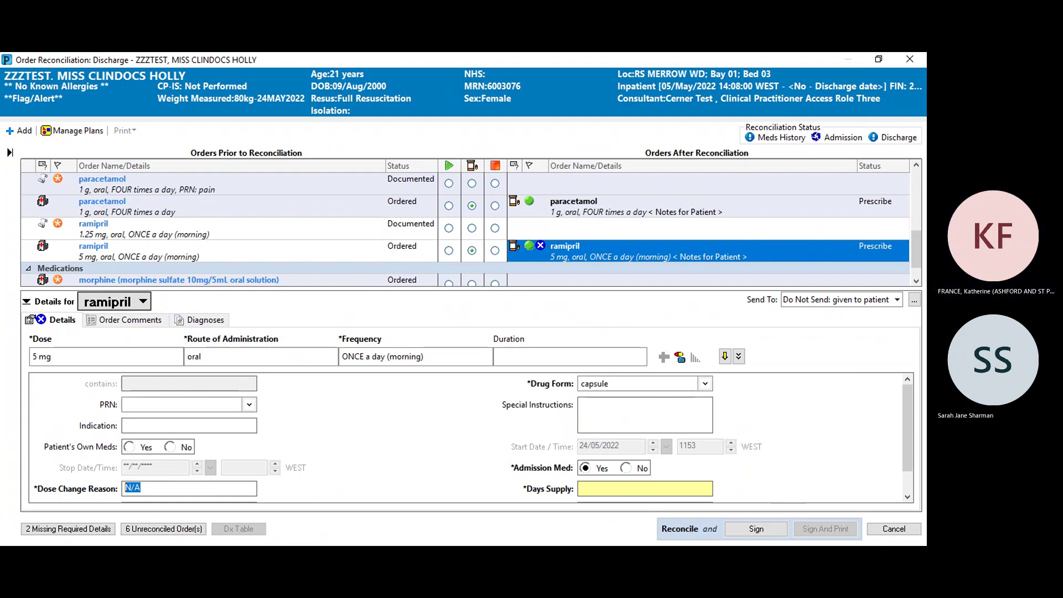
pyautogui.write('HTN noticed on admission')
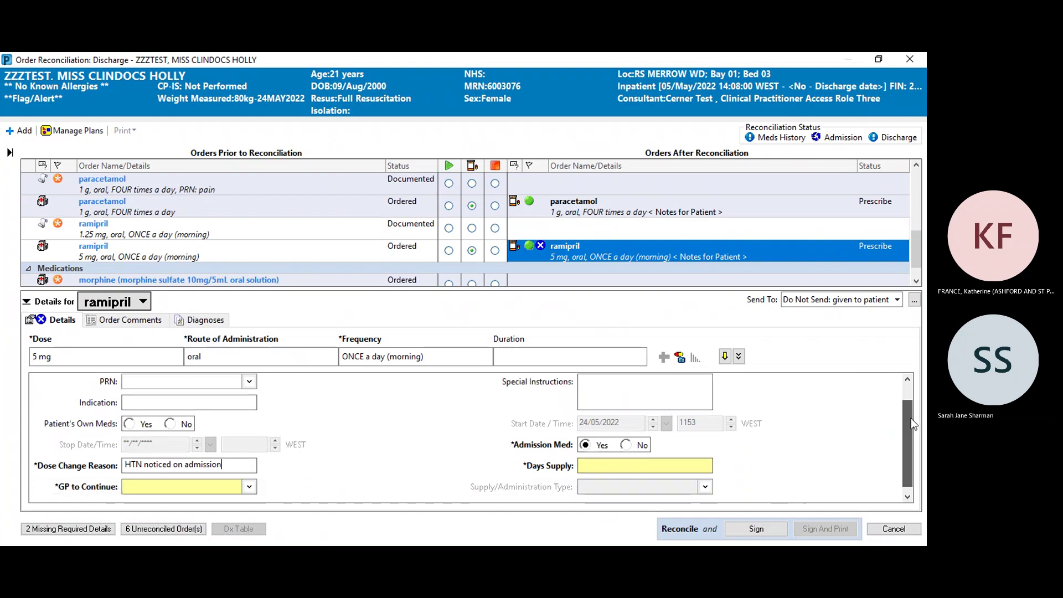
pyautogui.scroll(-1, 750, 443)
pyautogui.click(609, 459)
pyautogui.write('14')
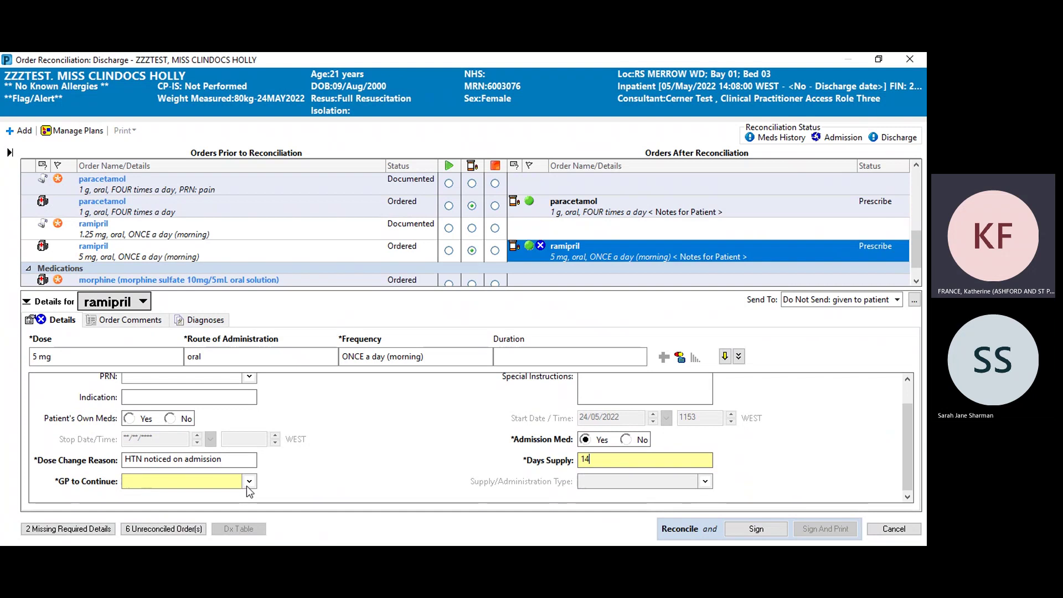
pyautogui.click(249, 481)
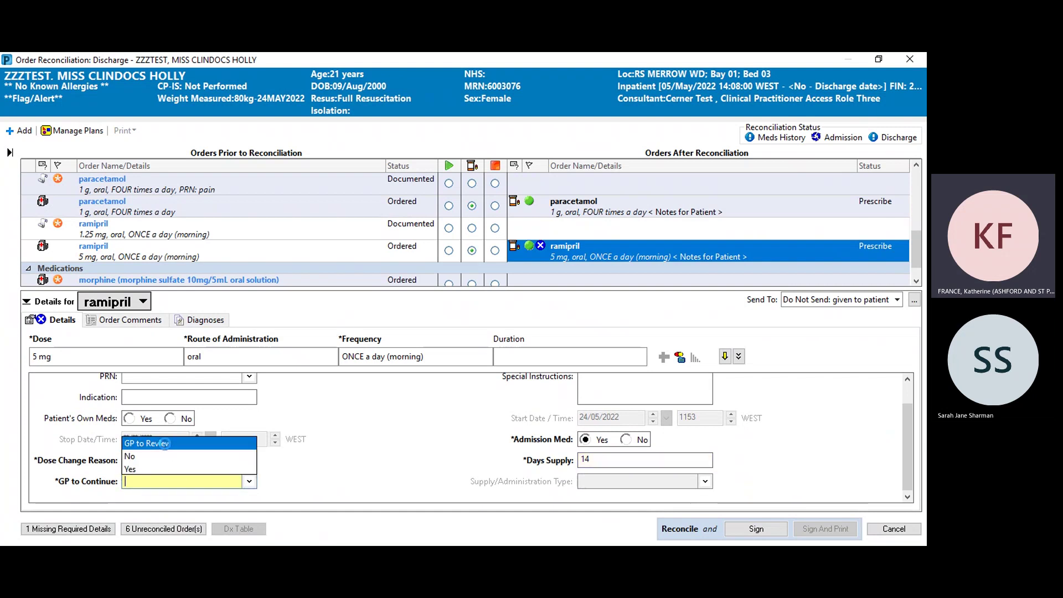
pyautogui.click(165, 443)
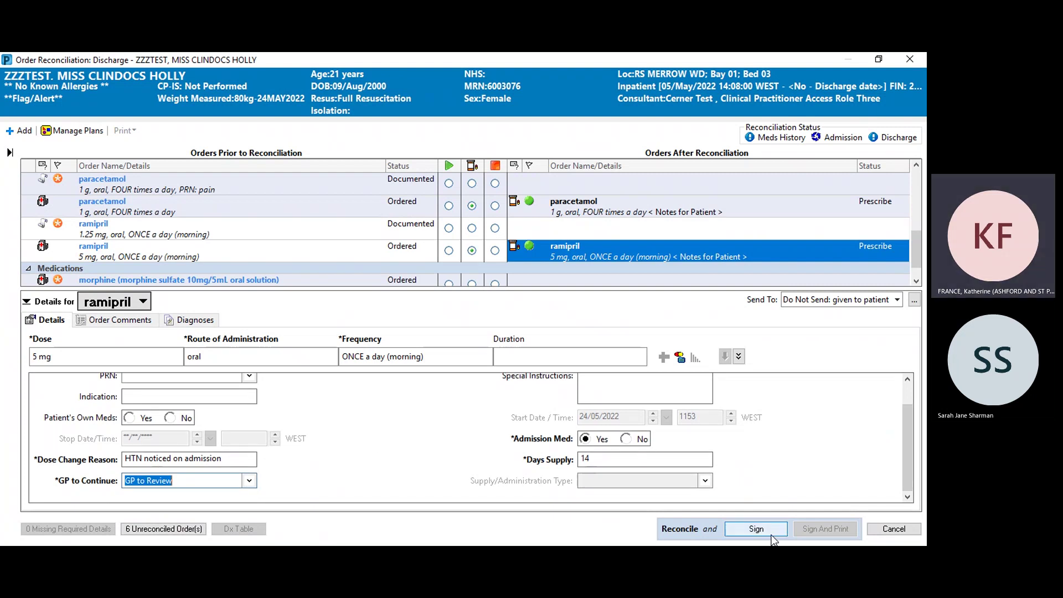
pyautogui.click(881, 257)
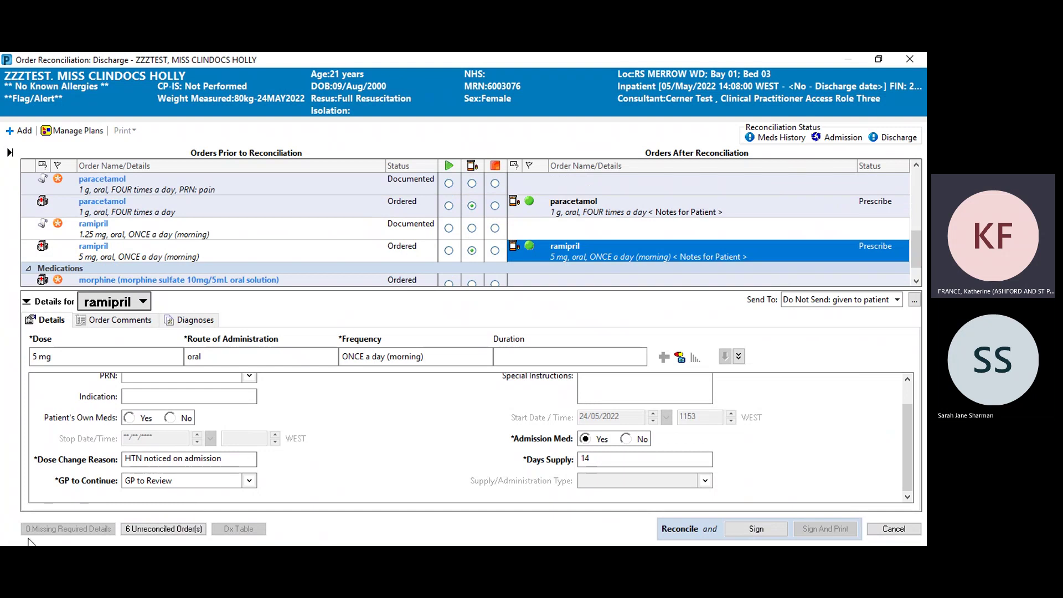
# Step: Sign the reconciled medications and confirm Medication for Discharge in the Discern dialog
pyautogui.click(763, 524)
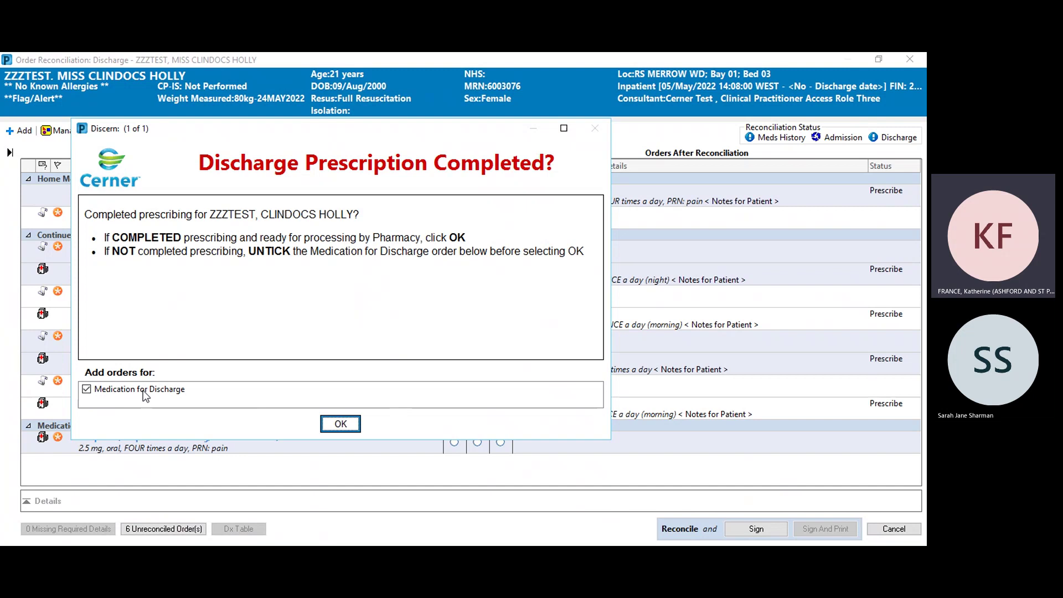
pyautogui.click(348, 424)
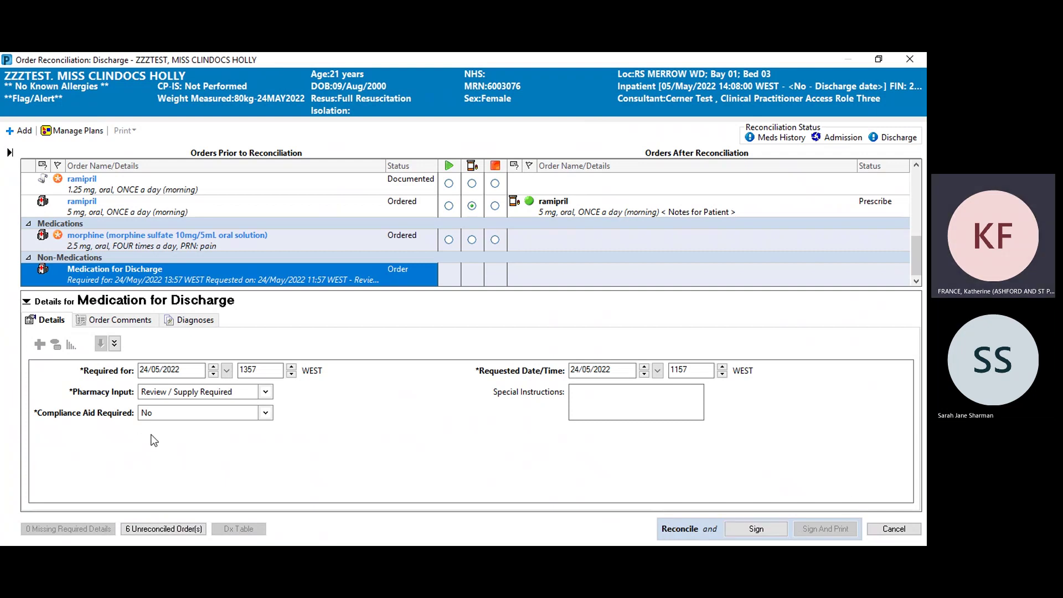
# Step: Sign the reconciliation with the discharge order and scroll the Discharge workflow to Documents
pyautogui.click(768, 531)
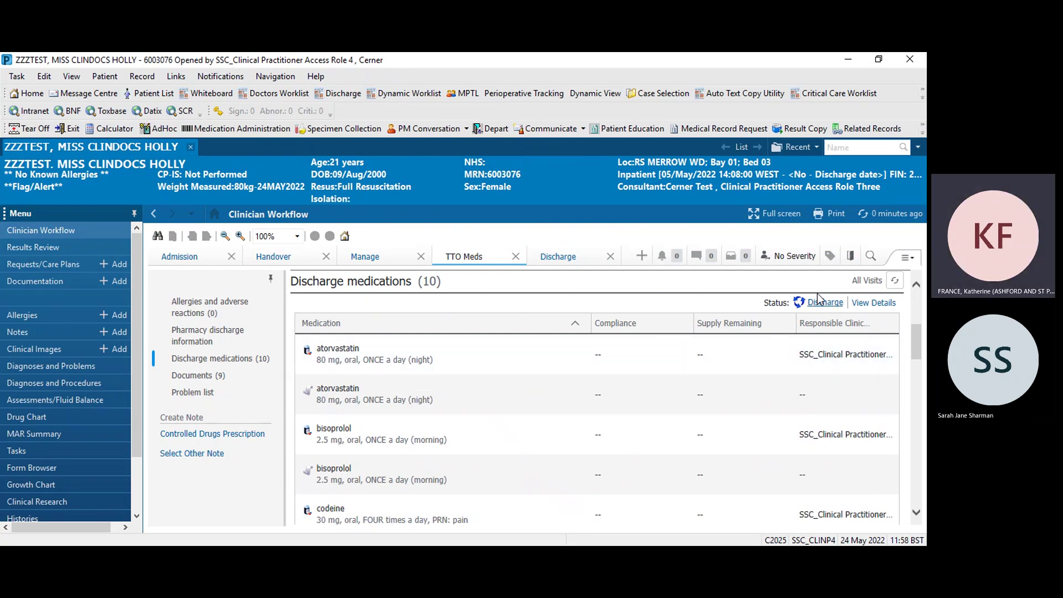
pyautogui.moveTo(917, 331)
pyautogui.mouseDown()
pyautogui.moveTo(925, 383)
pyautogui.moveTo(926, 338)
pyautogui.mouseUp()
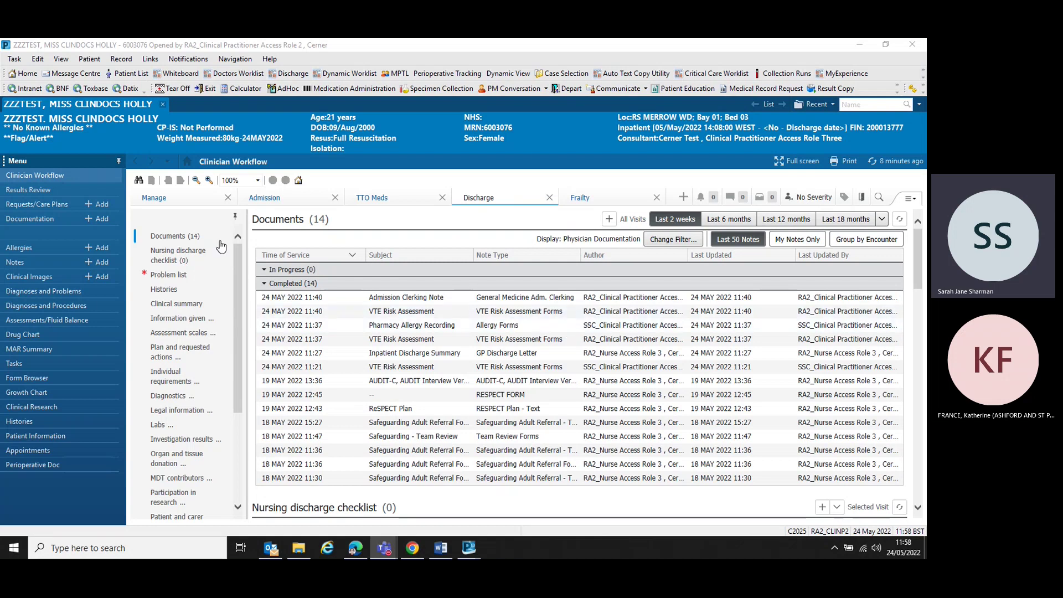
# Step: Open the Problem list and set its Classification filter to All
pyautogui.click(187, 276)
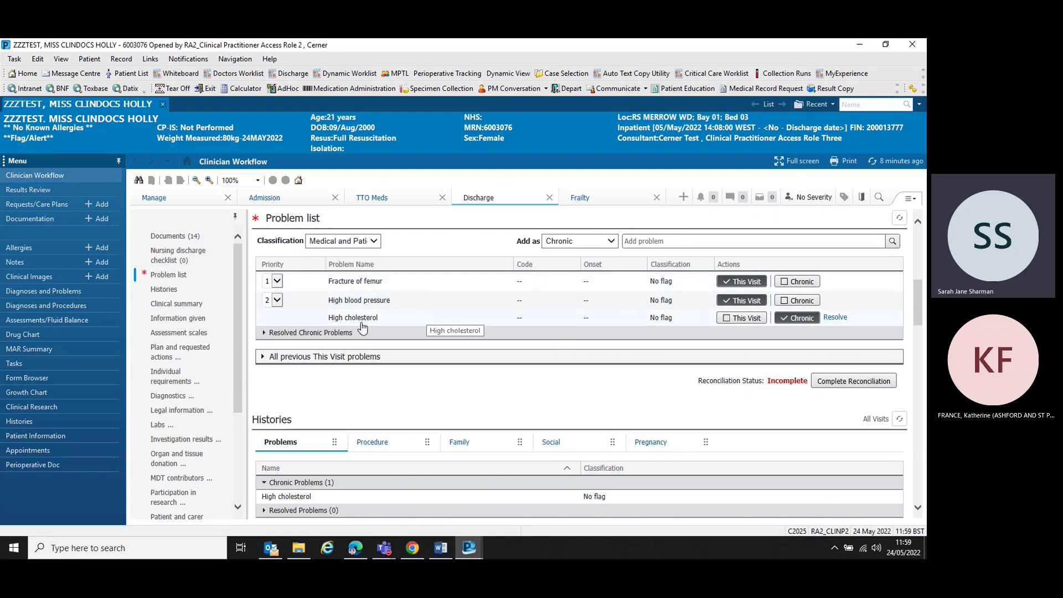
pyautogui.click(374, 242)
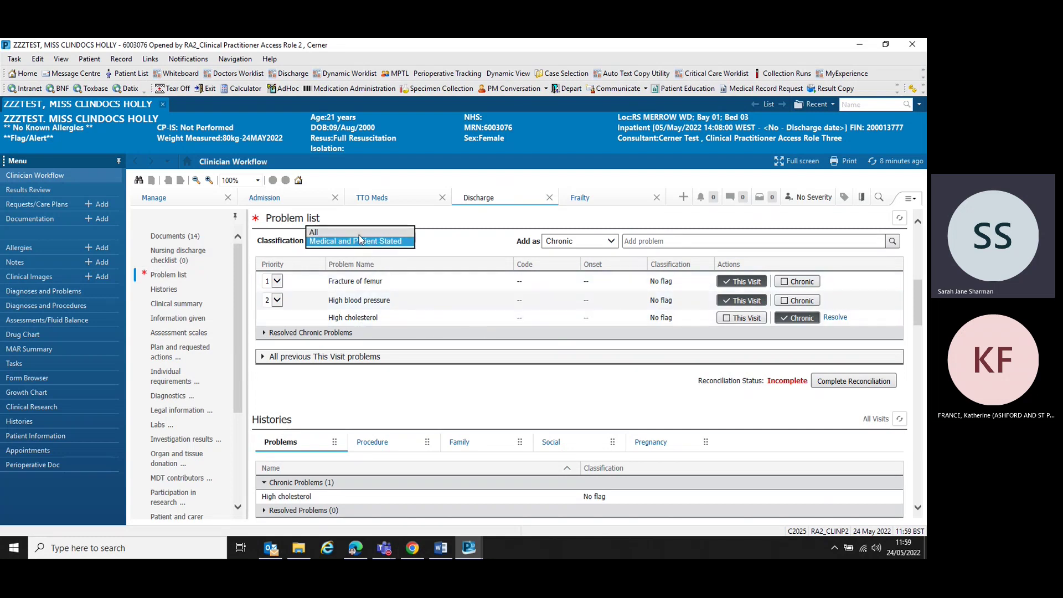
pyautogui.click(361, 231)
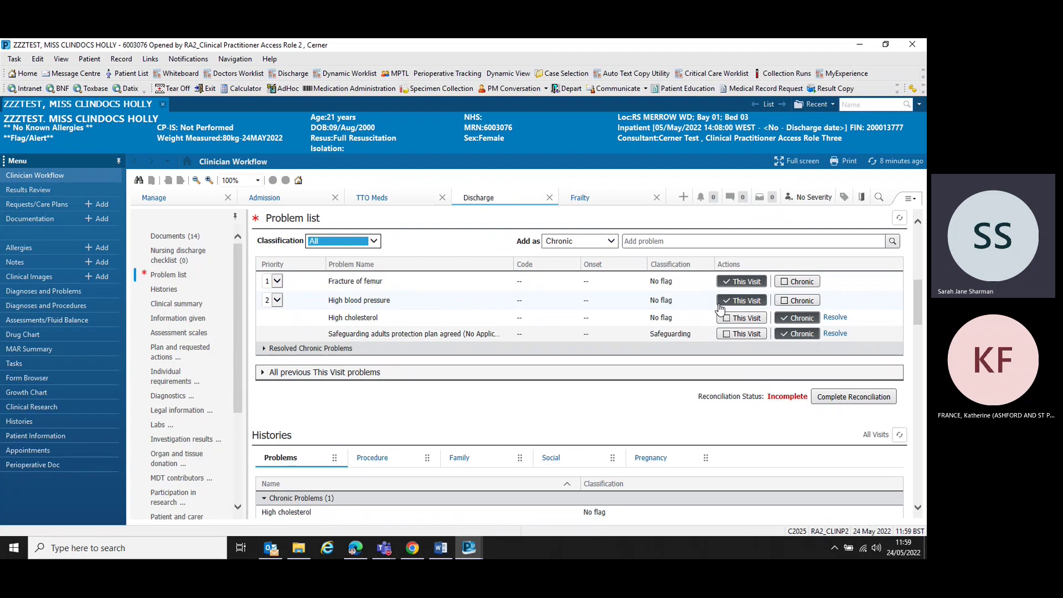
# Step: Set new problems to be added as This Visit
pyautogui.click(654, 241)
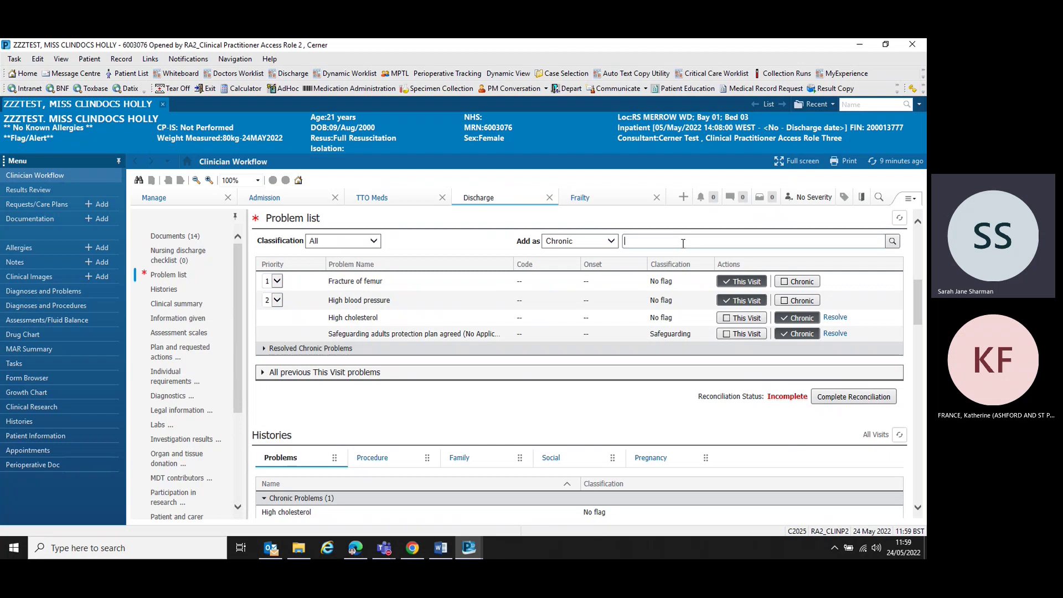
pyautogui.click(610, 243)
pyautogui.click(559, 218)
pyautogui.click(655, 242)
# Step: Change the Fracture of femur diagnosis type from Admitting to Discharge
pyautogui.click(408, 283)
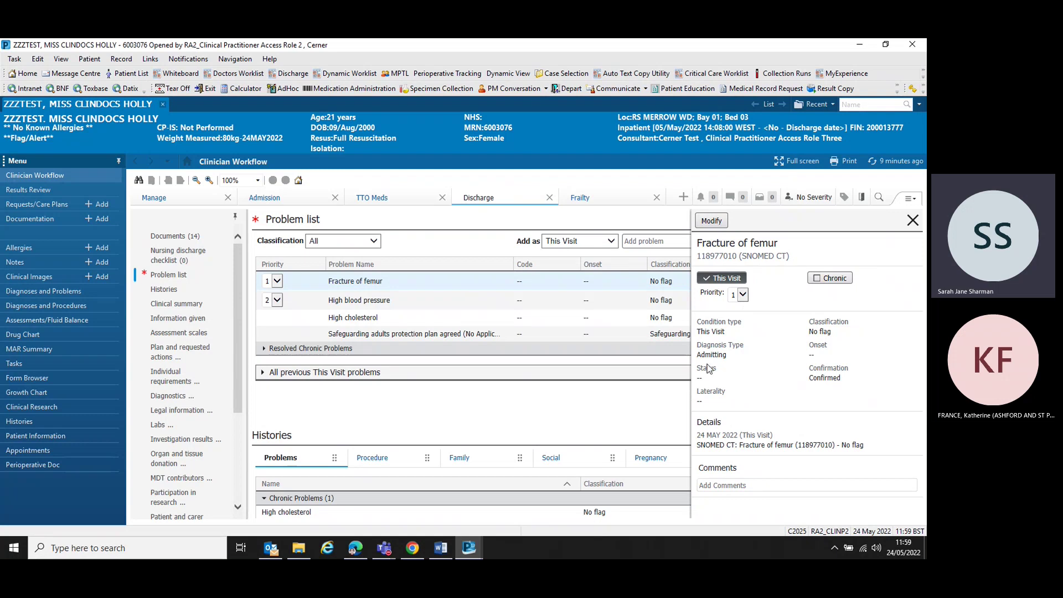
pyautogui.click(711, 221)
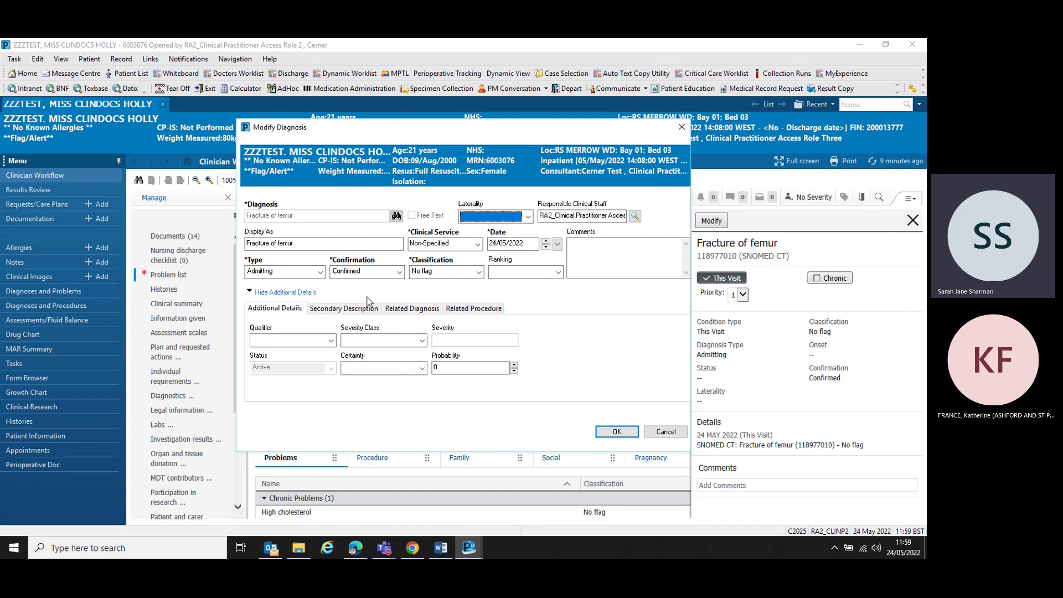
pyautogui.click(319, 271)
pyautogui.click(300, 295)
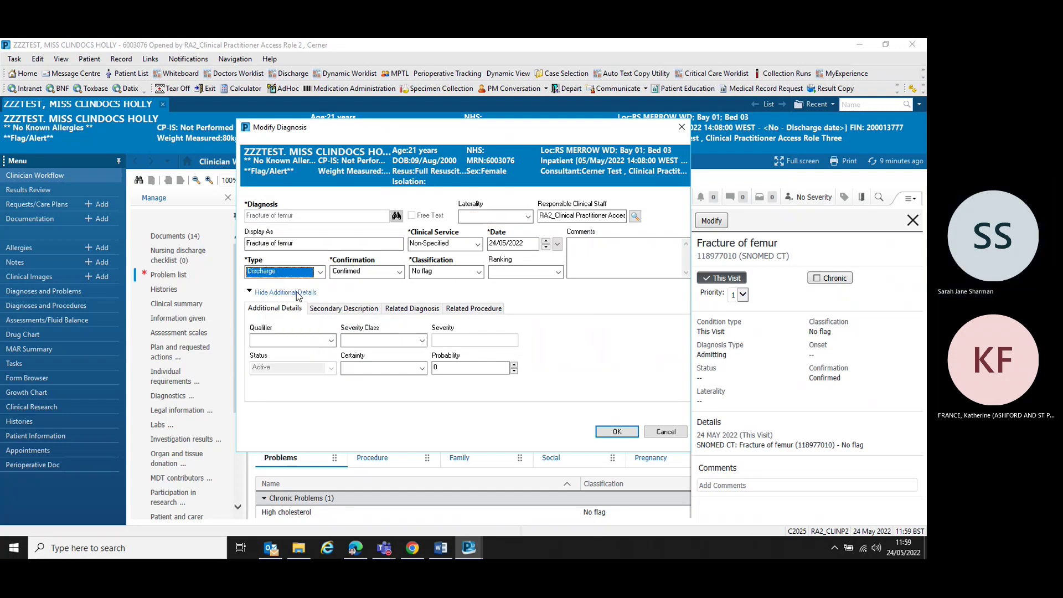
pyautogui.click(617, 432)
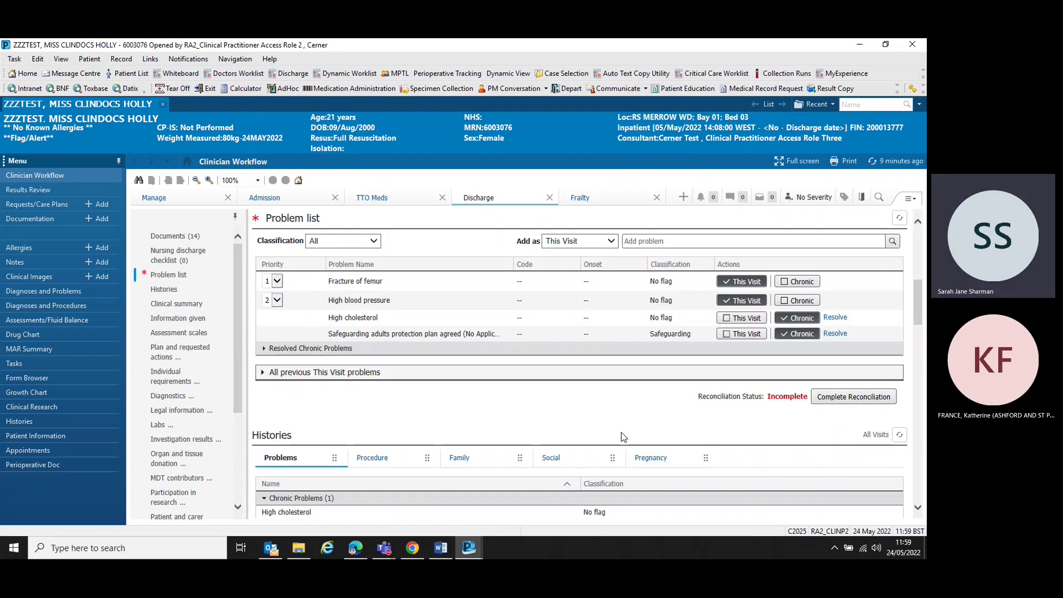
# Step: Open the High blood pressure diagnosis for modification and close it, leaving it Admitting
pyautogui.click(440, 307)
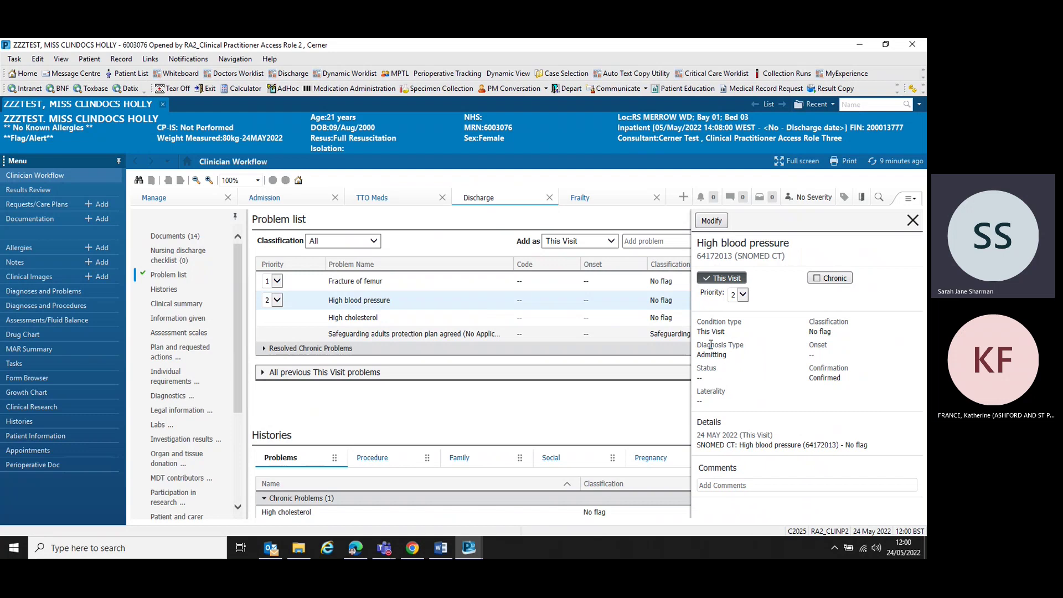
pyautogui.click(711, 220)
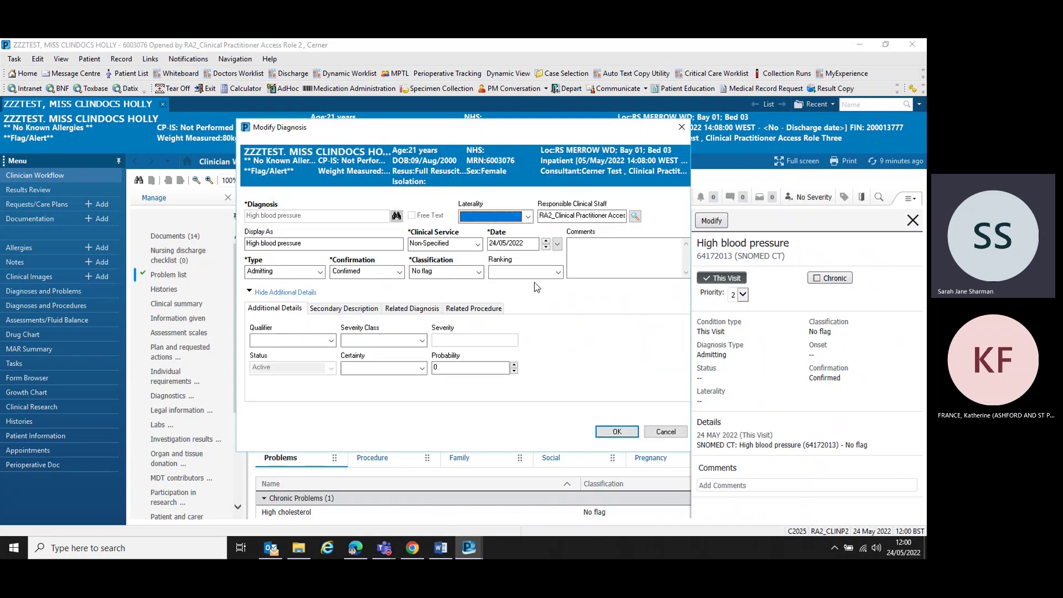
pyautogui.click(319, 271)
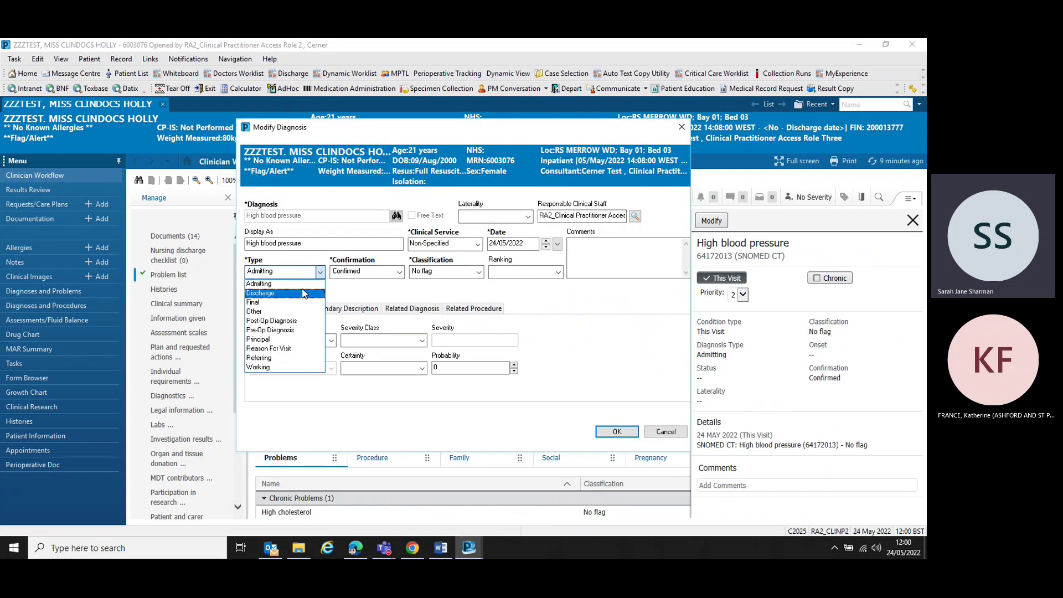
pyautogui.click(298, 293)
pyautogui.click(616, 431)
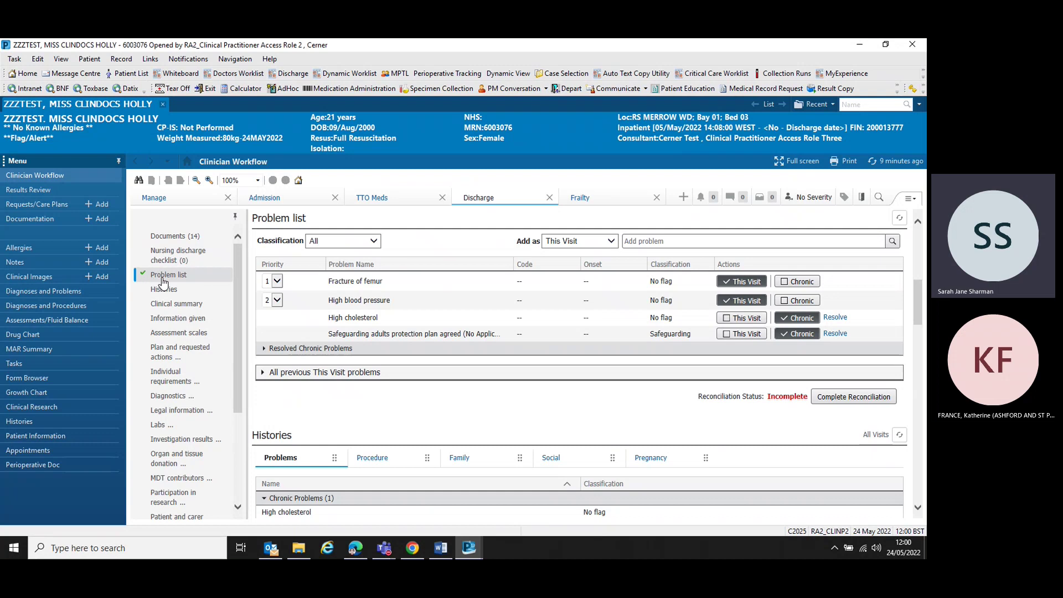
# Step: Add 'Additional' after a blank line at the end of the clinical summary and save
pyautogui.click(200, 304)
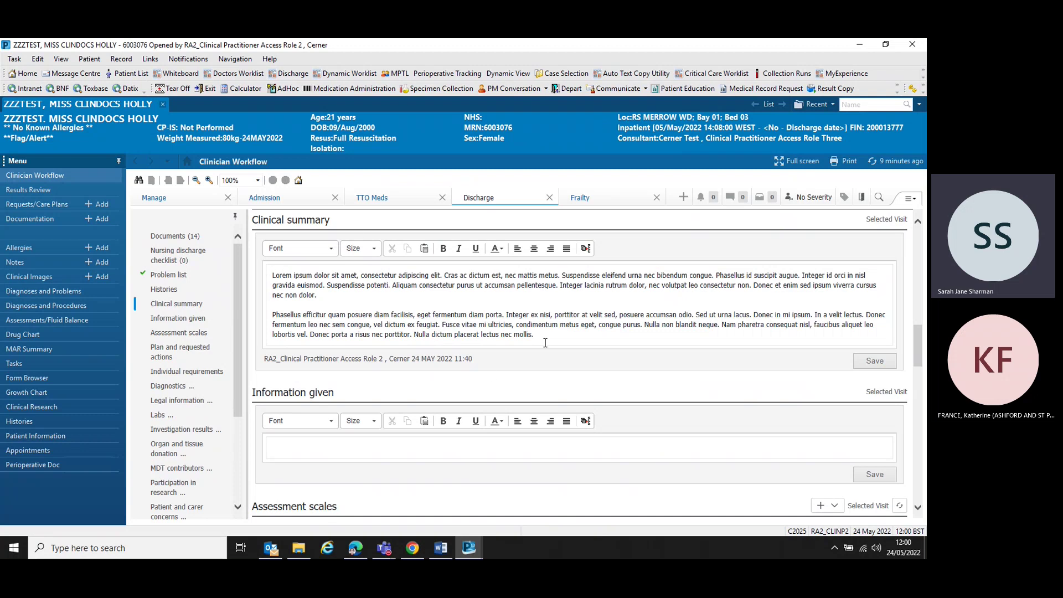
pyautogui.click(590, 339)
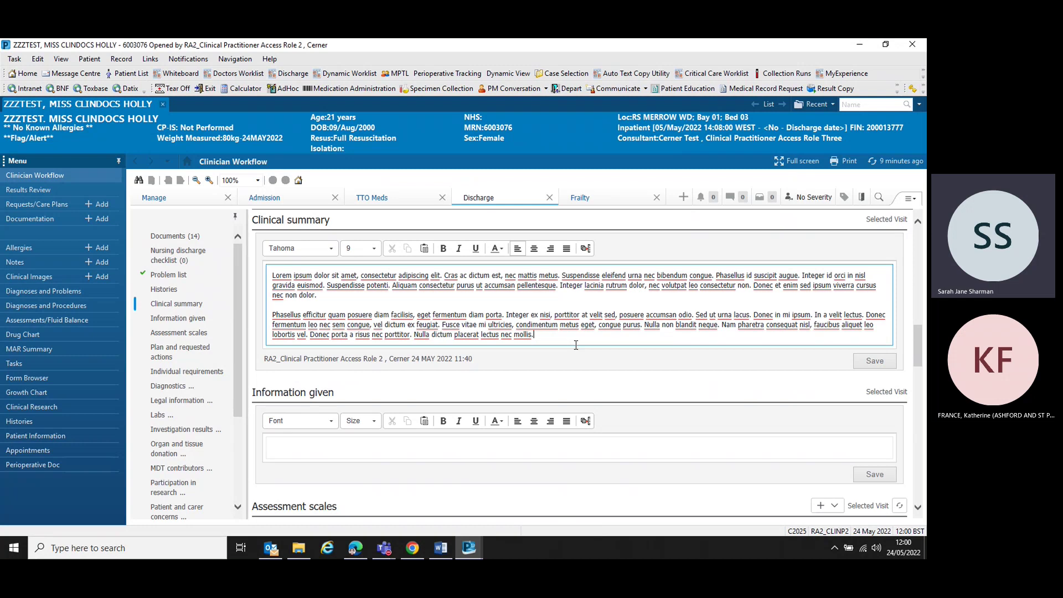
pyautogui.press('Return')
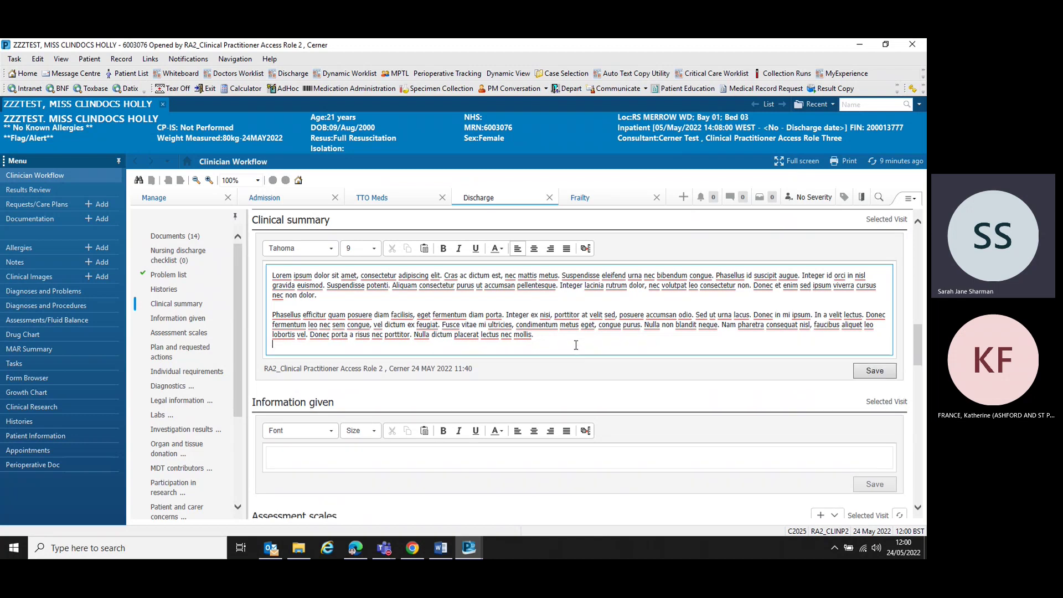
pyautogui.press('Return')
pyautogui.write('Additional')
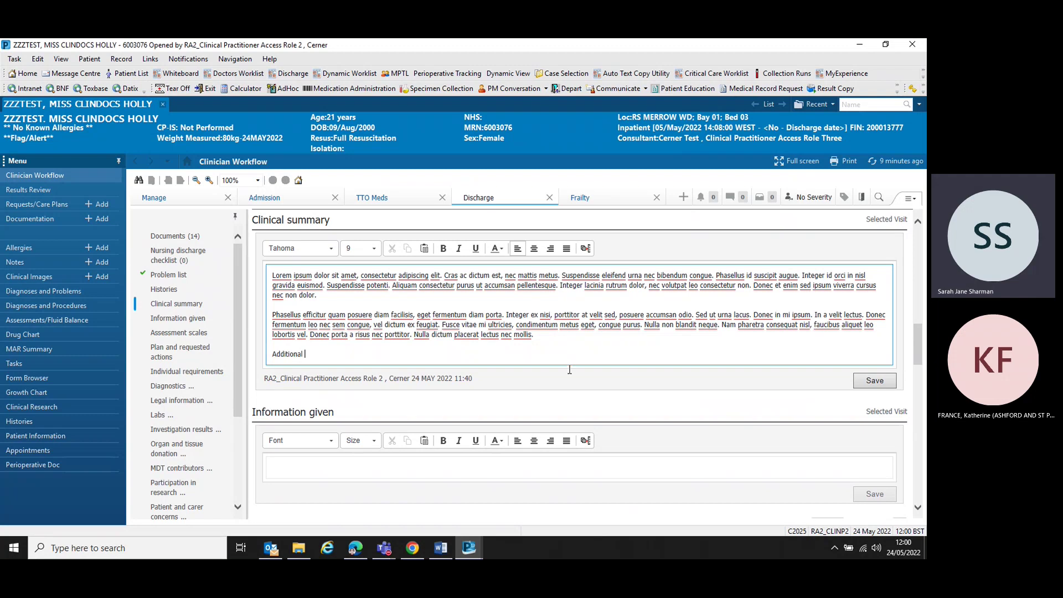
pyautogui.click(872, 382)
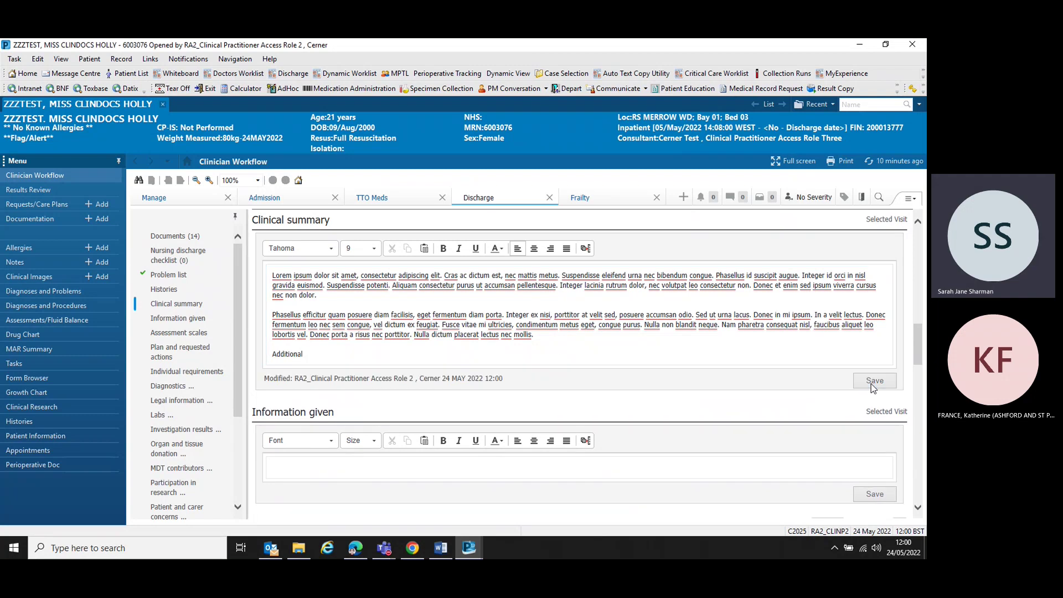
# Step: Enter 'Inform / Plan GP' and 'Review TTO medication' on separate lines in Plan and requested actions
pyautogui.click(209, 352)
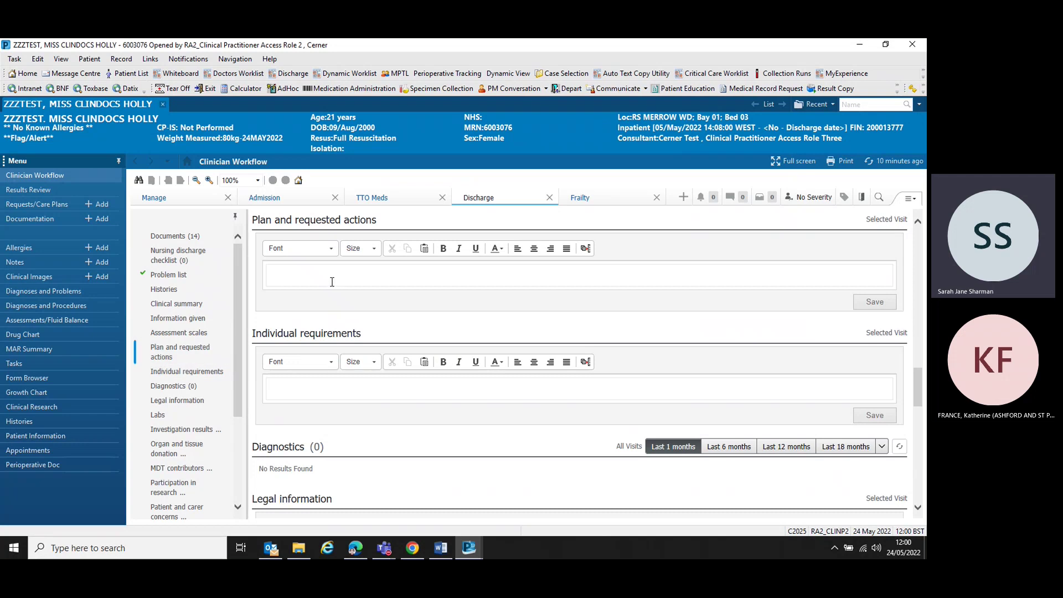
pyautogui.click(330, 278)
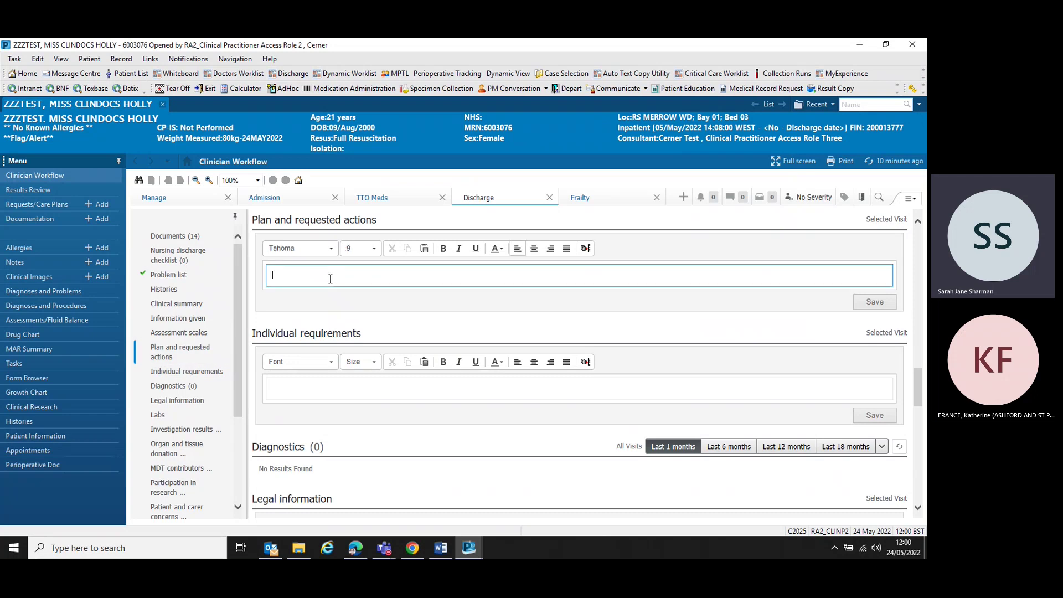
pyautogui.write('Inform ')
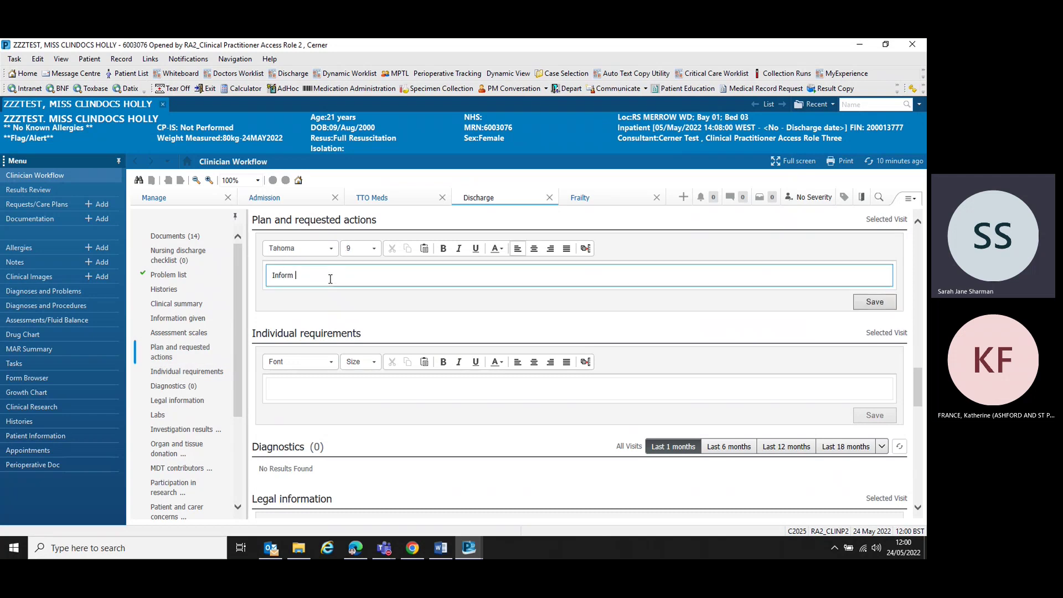
pyautogui.write('/ Plan GP')
pyautogui.press('Return')
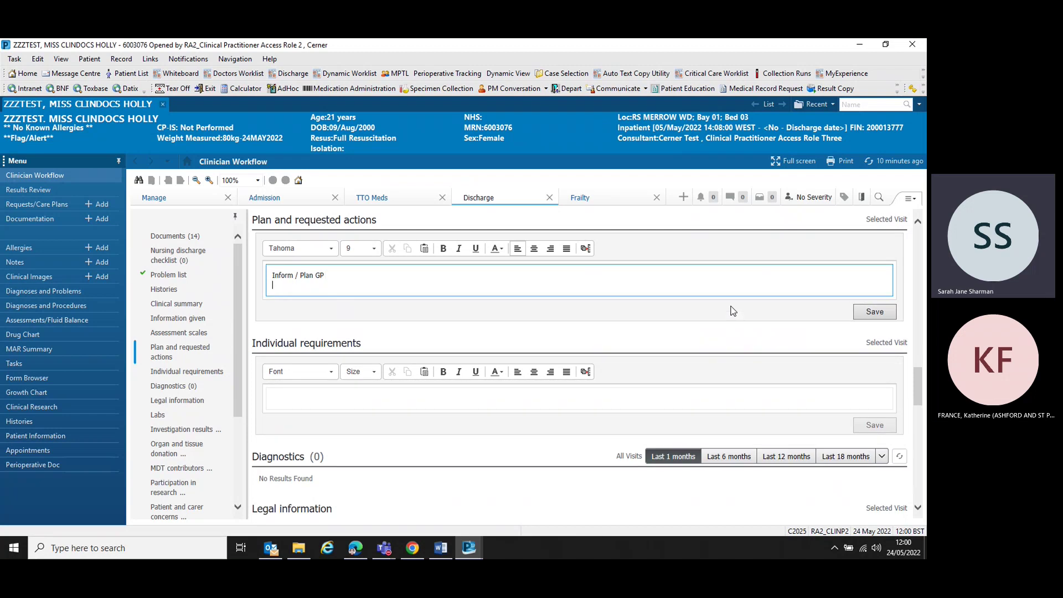
pyautogui.write('Review TTO medication')
# Step: Save the plan, then start a GP Discharge Letter, overriding the missing Person Completing Record
pyautogui.click(870, 313)
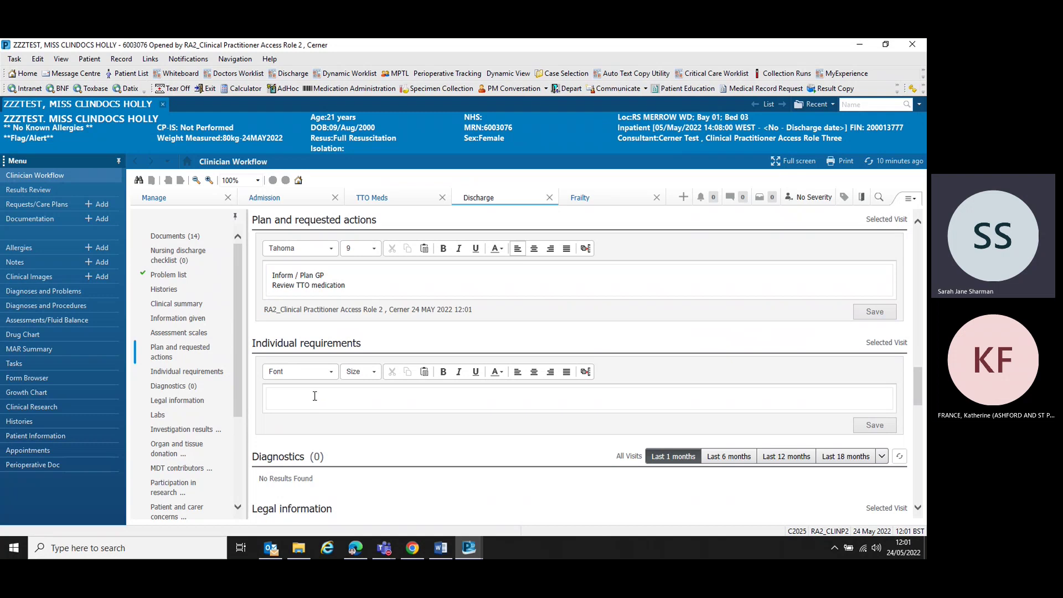
pyautogui.scroll(-2, 315, 396)
pyautogui.scroll(-2, 316, 404)
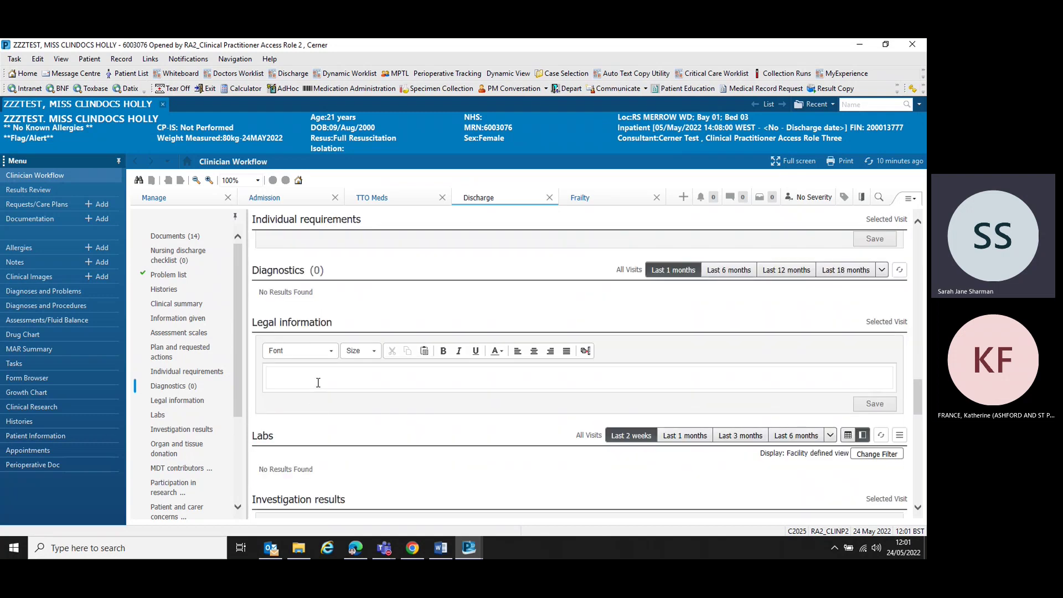
pyautogui.scroll(-1, 318, 382)
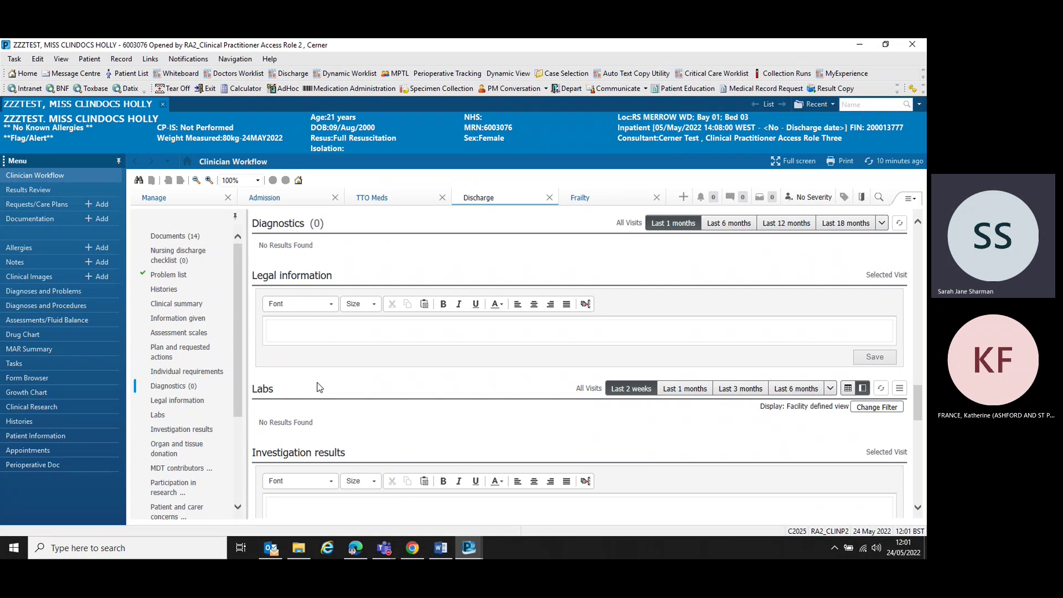
pyautogui.scroll(-2, 319, 382)
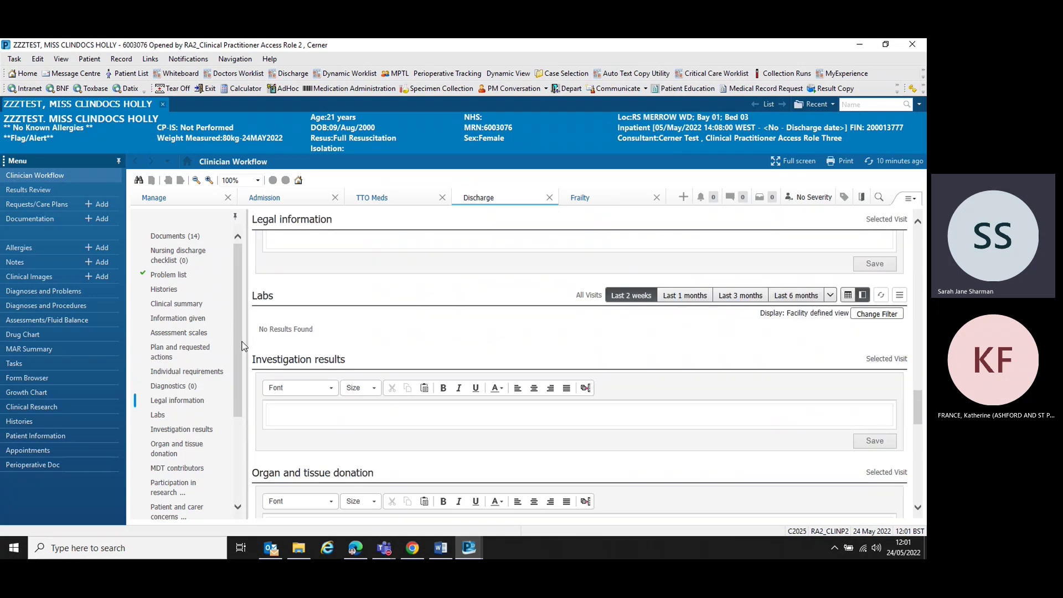
pyautogui.scroll(-3, 244, 426)
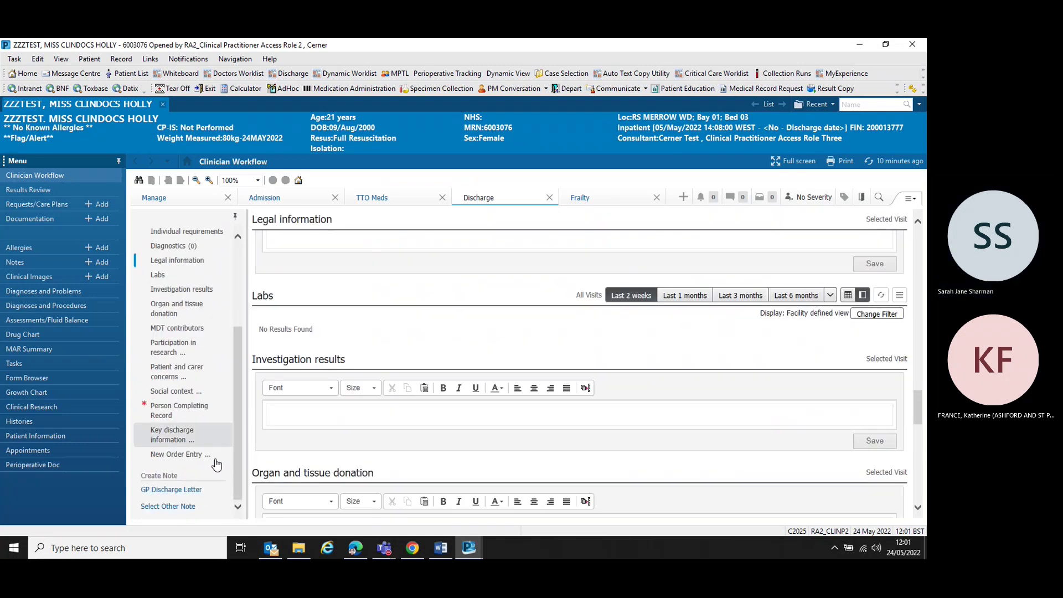
pyautogui.click(197, 494)
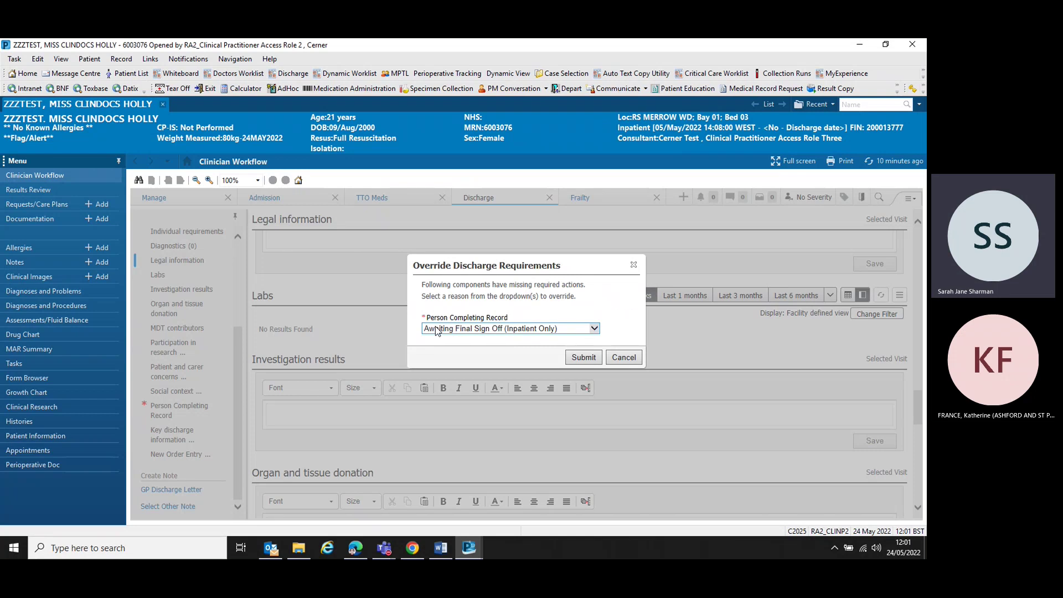
pyautogui.click(582, 357)
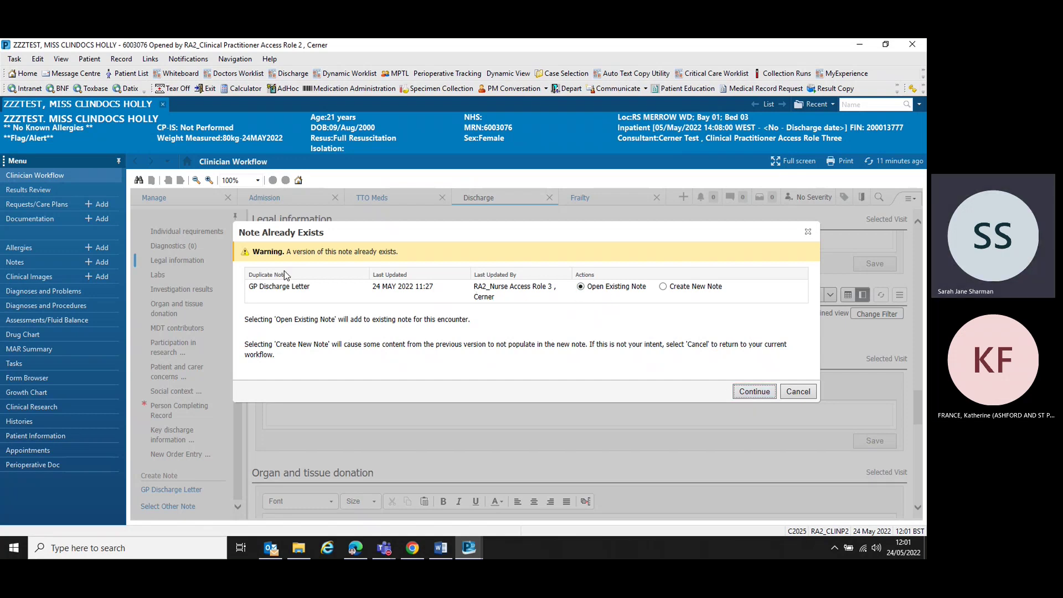
# Step: Continue with the existing note and open the signed Inpatient Discharge Summary with Revise Note
pyautogui.click(754, 391)
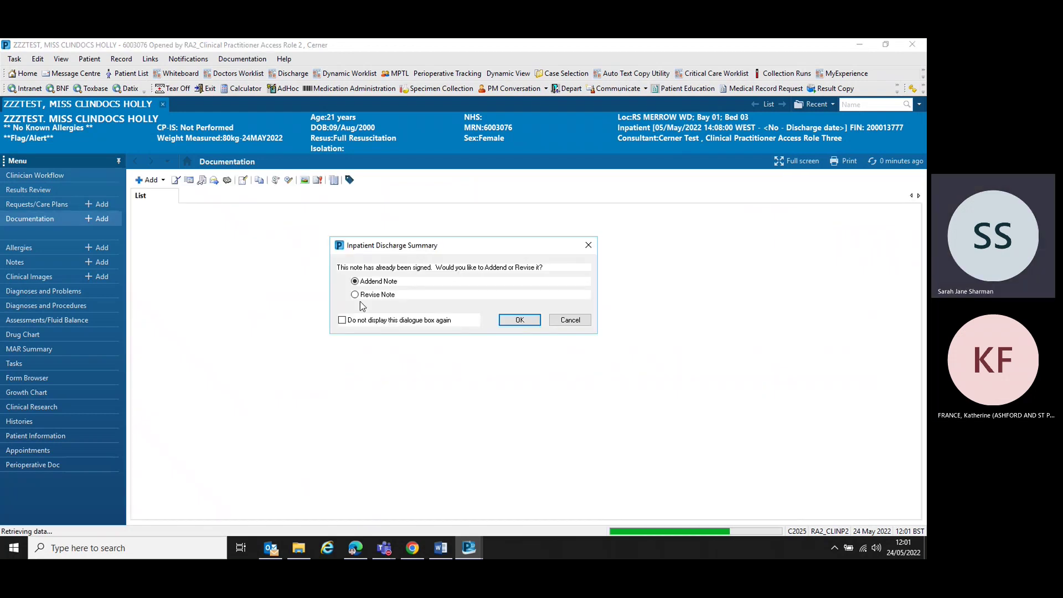
pyautogui.click(355, 295)
pyautogui.click(512, 323)
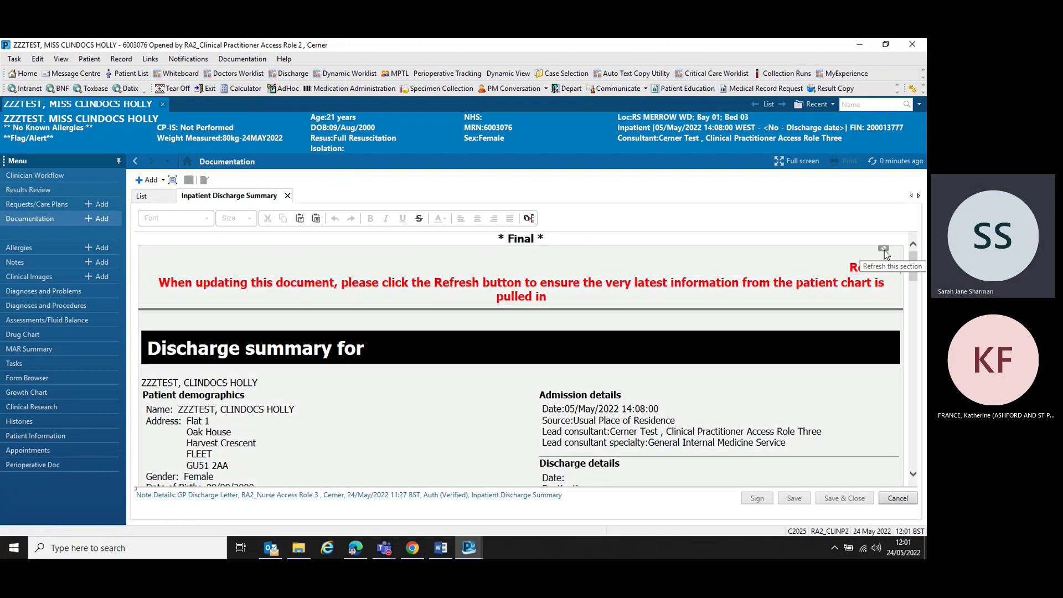
# Step: Refresh the Inpatient Discharge Summary with the latest patient chart data
pyautogui.click(885, 248)
pyautogui.click(883, 250)
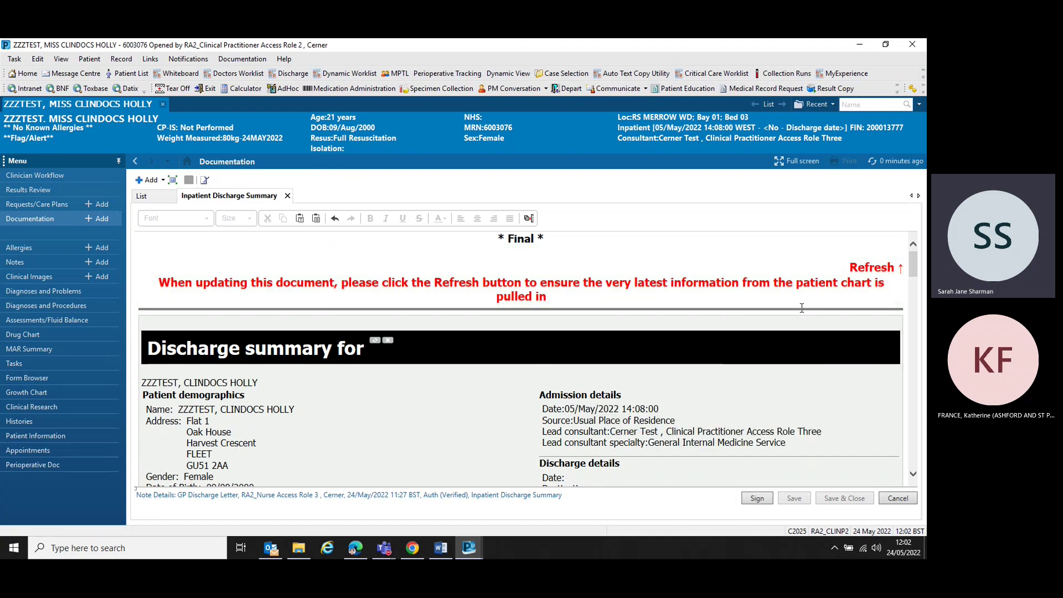
pyautogui.moveTo(885, 249)
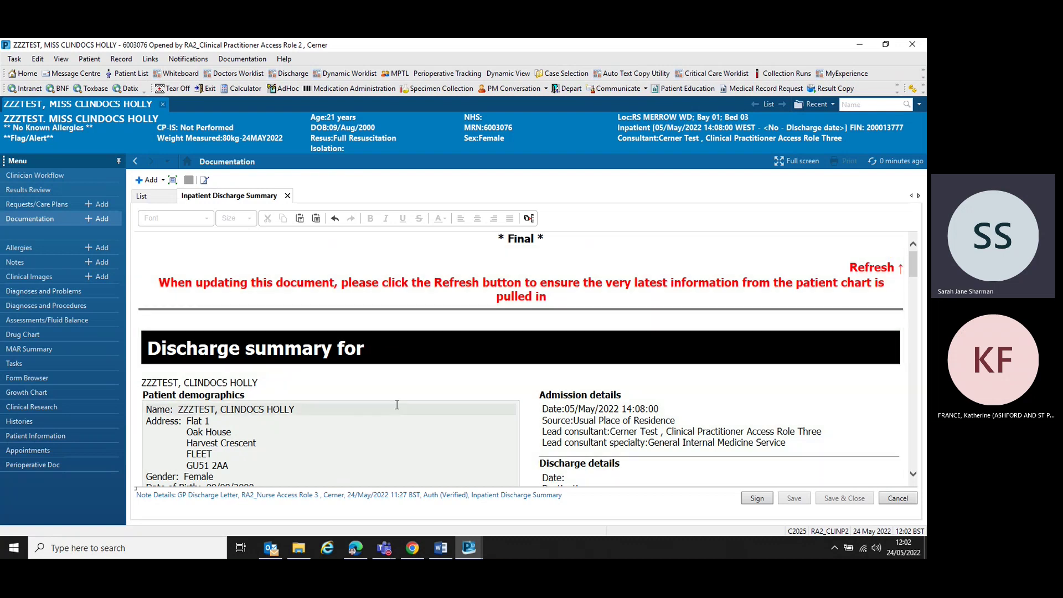
# Step: Review the refreshed summary, then sign and close it to return to the Discharge page
pyautogui.scroll(-3, 397, 404)
pyautogui.scroll(-4, 397, 404)
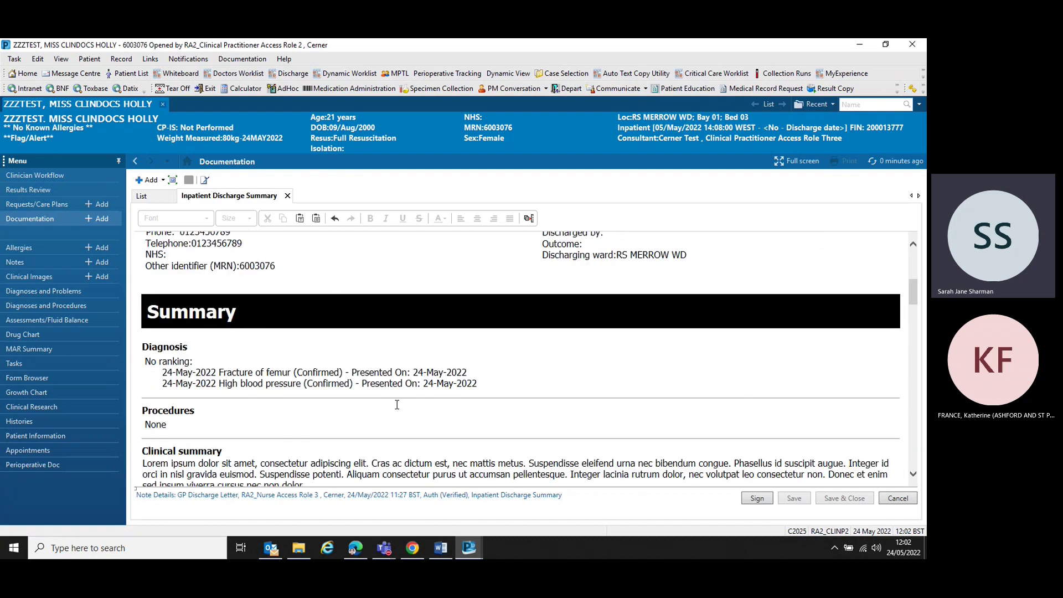
pyautogui.scroll(-2, 396, 404)
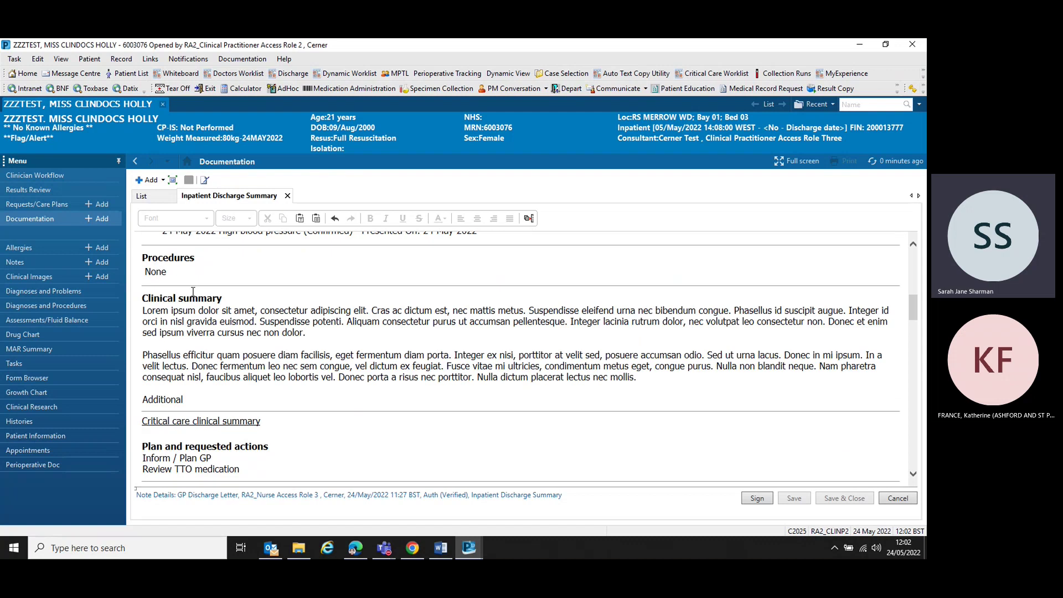
pyautogui.scroll(-9, 540, 359)
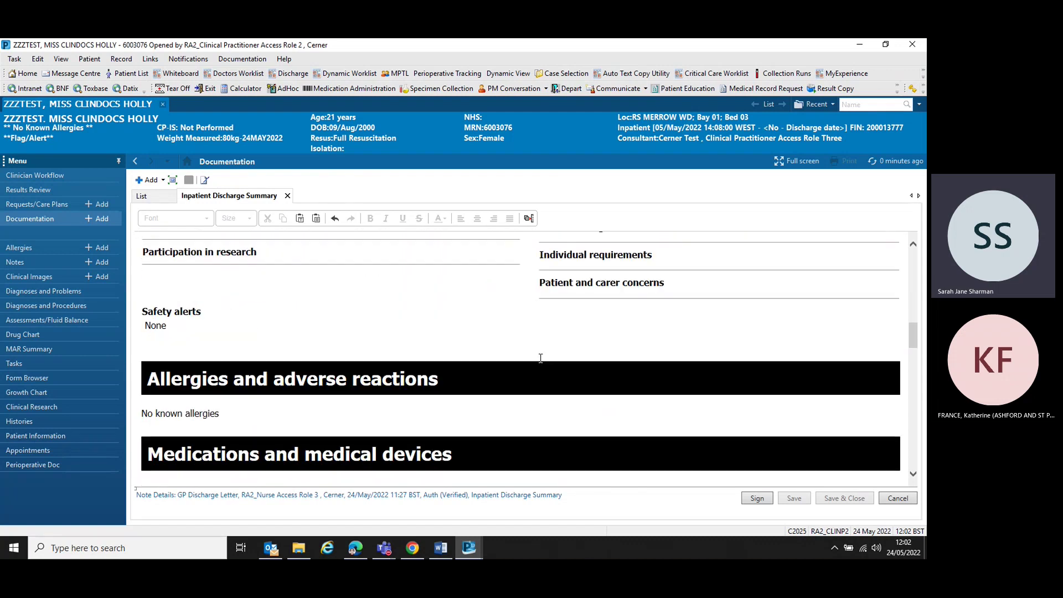
pyautogui.scroll(-1, 541, 358)
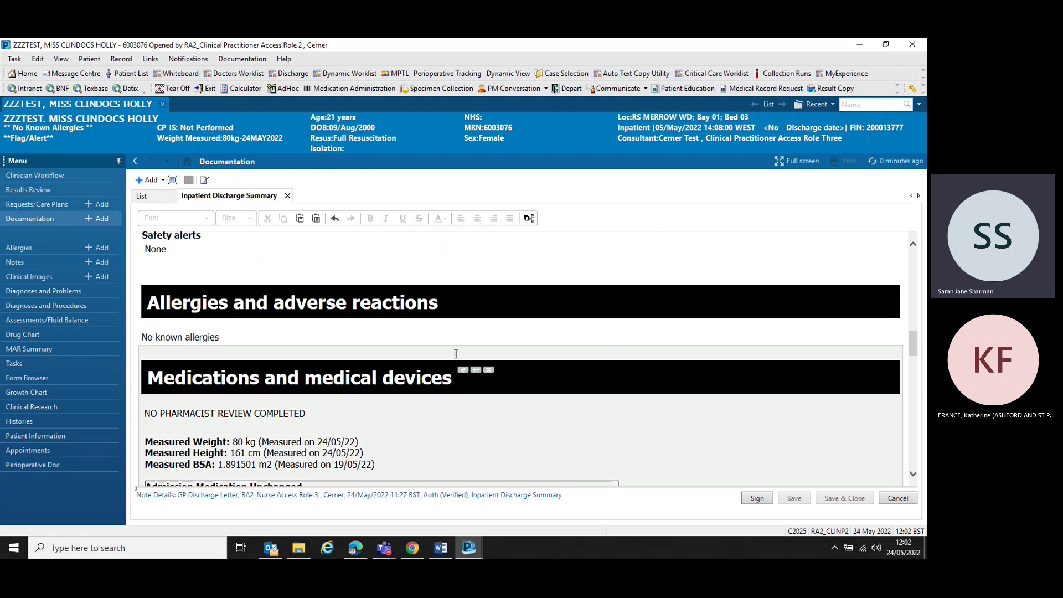
pyautogui.scroll(-2, 456, 354)
pyautogui.scroll(-1, 503, 379)
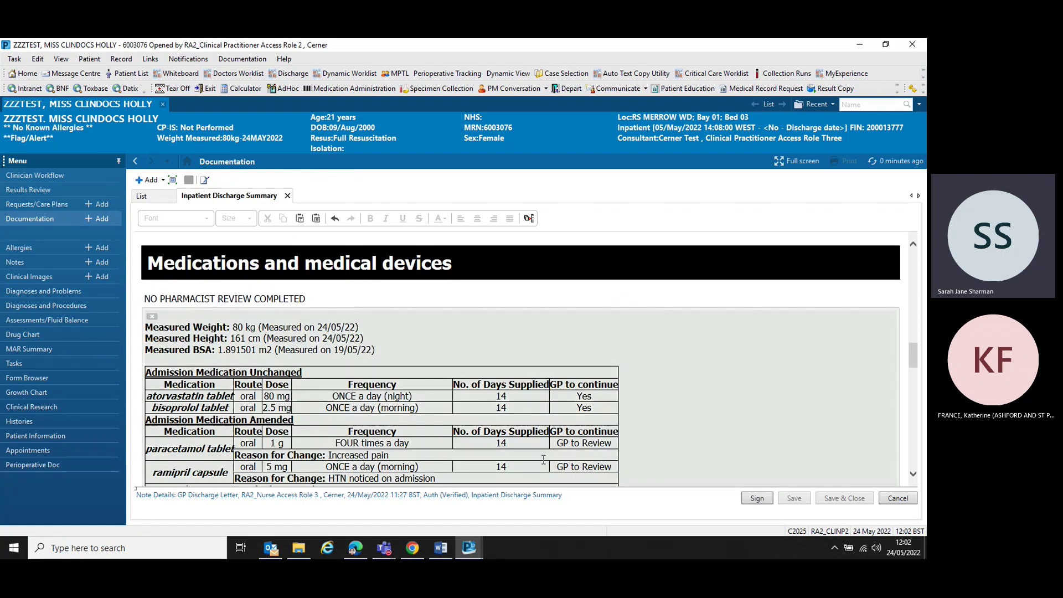
pyautogui.scroll(-1, 398, 371)
pyautogui.scroll(-1, 600, 424)
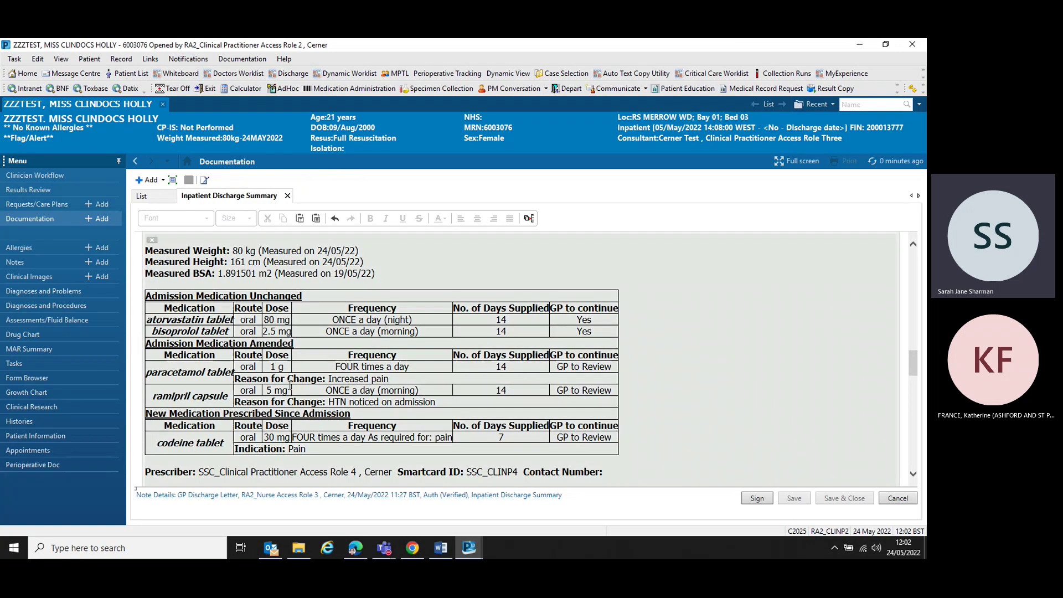
pyautogui.scroll(2, 164, 293)
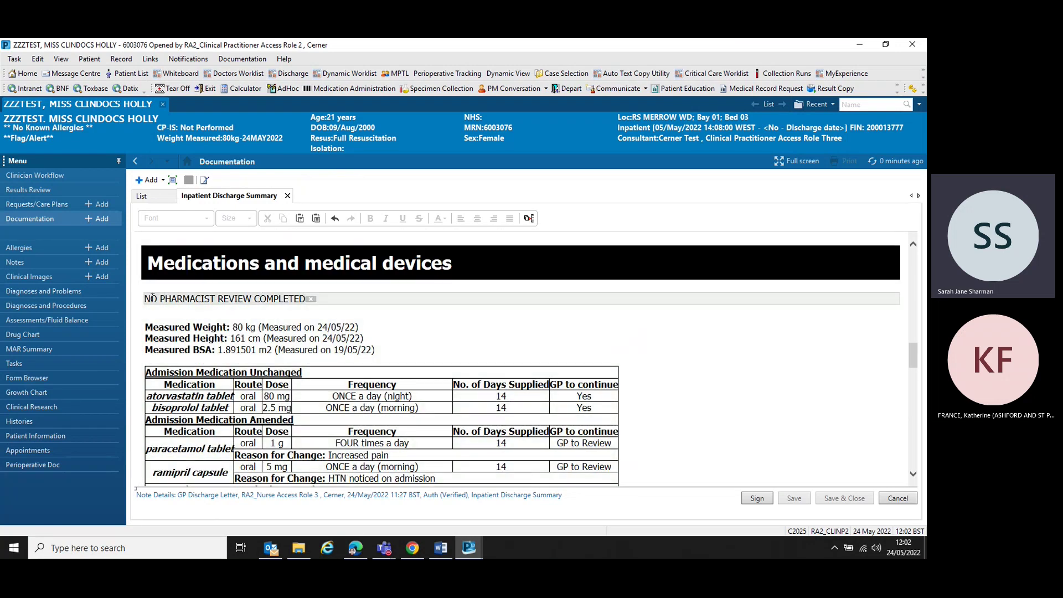
pyautogui.scroll(-3, 321, 305)
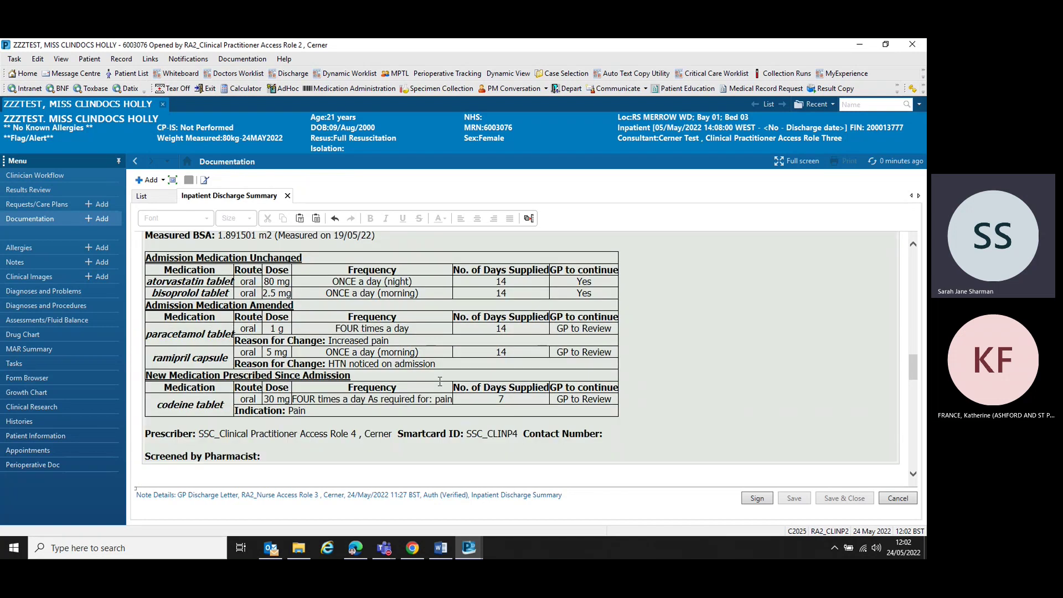
pyautogui.scroll(-2, 439, 380)
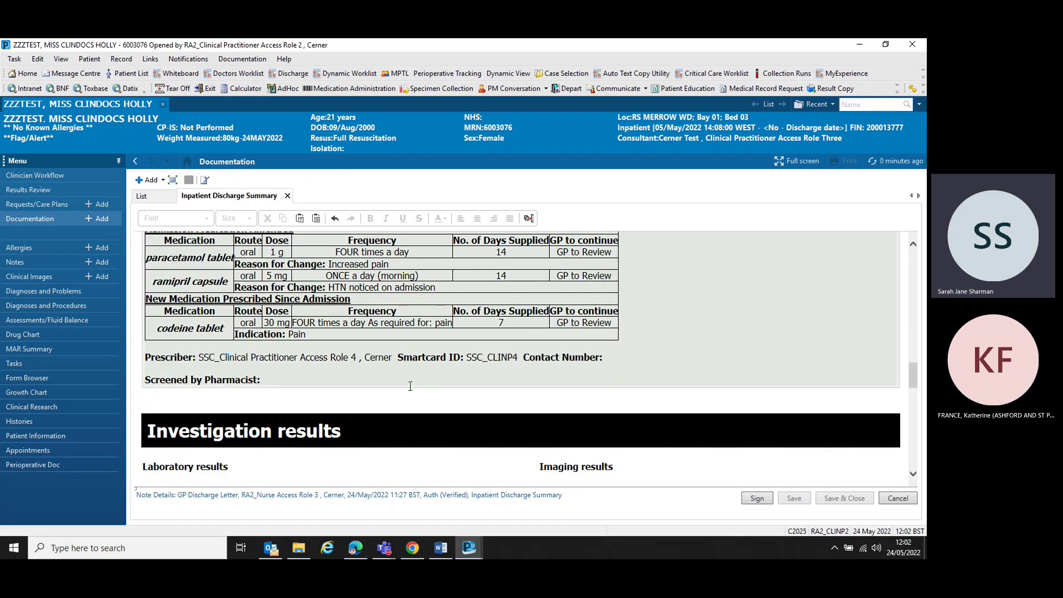
pyautogui.scroll(-3, 410, 386)
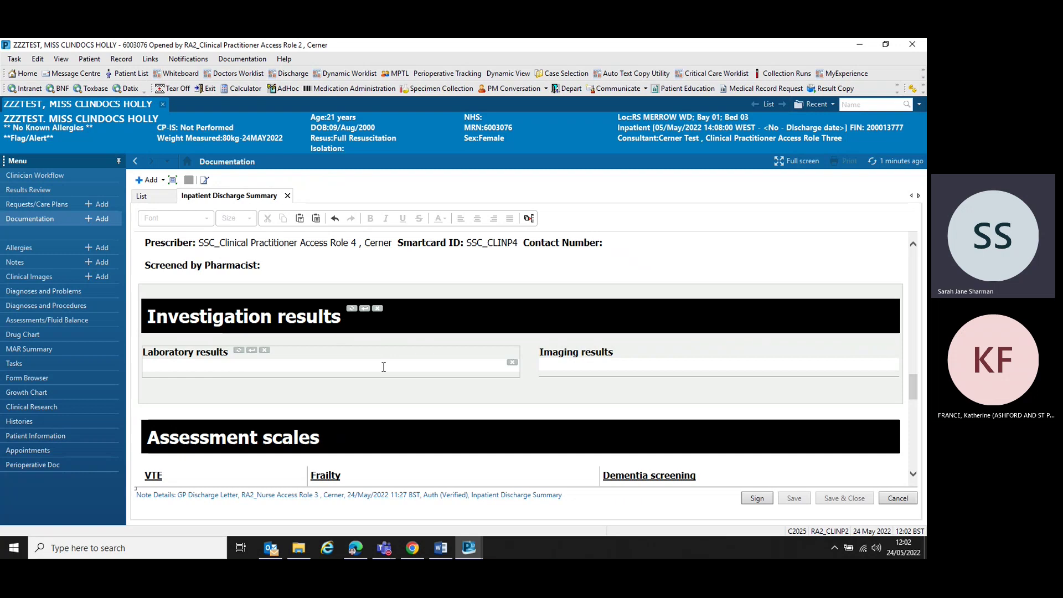
pyautogui.scroll(-3, 383, 367)
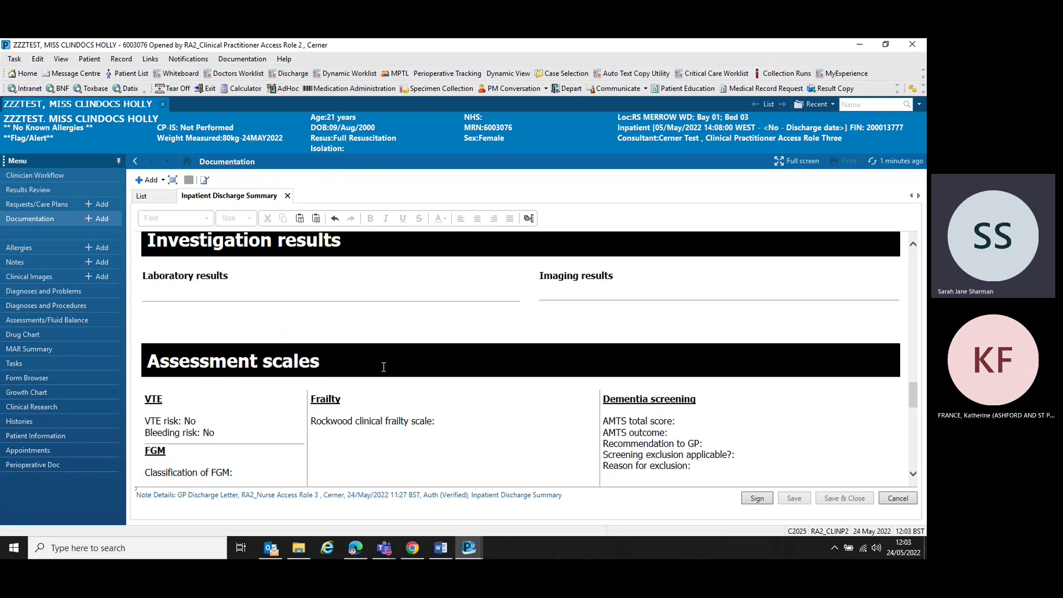
pyautogui.scroll(-10, 383, 367)
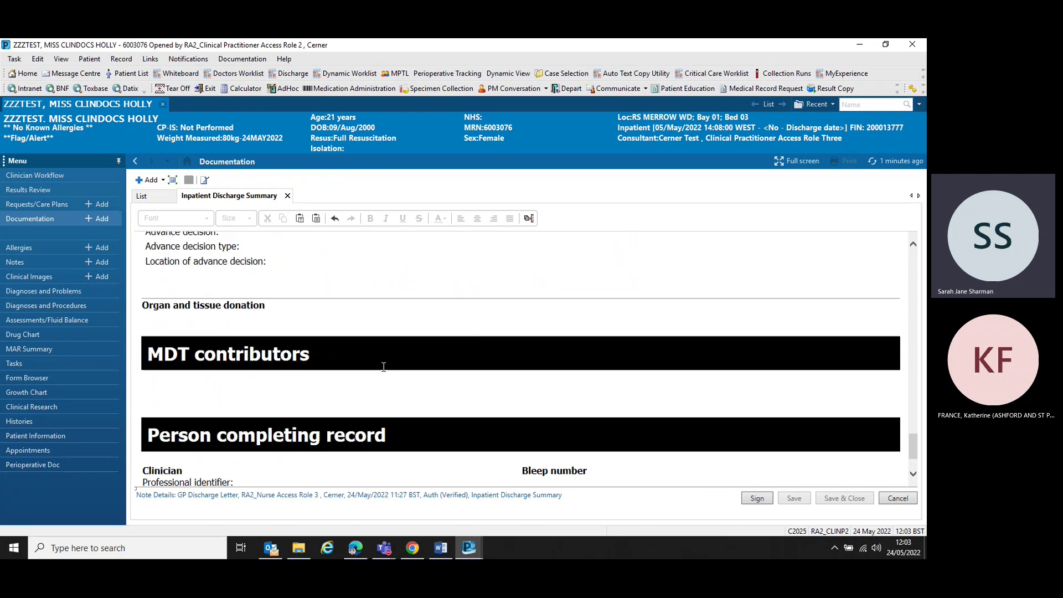
pyautogui.scroll(-3, 383, 367)
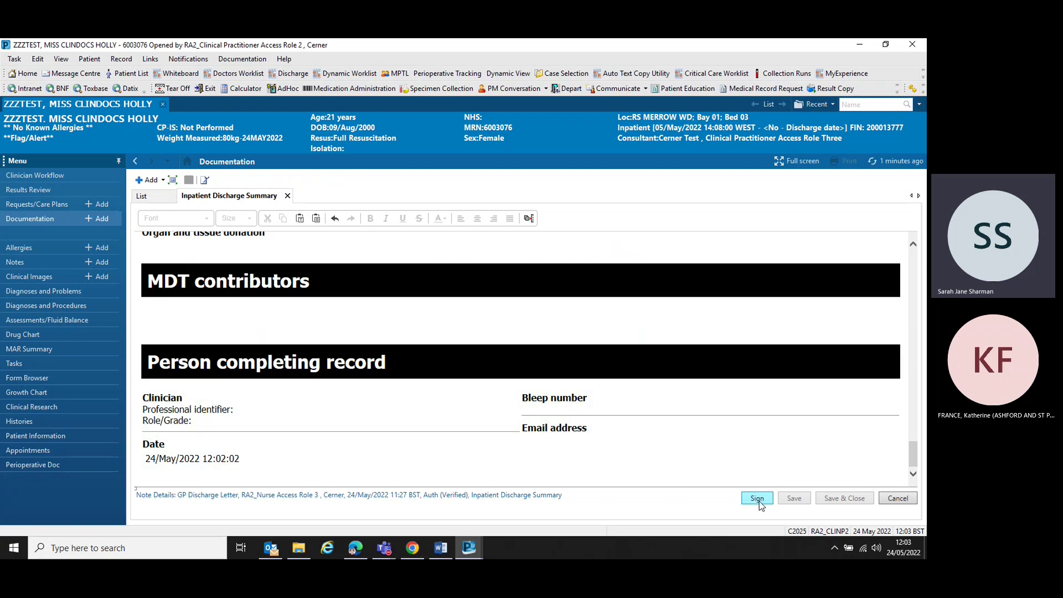
pyautogui.press('Return')
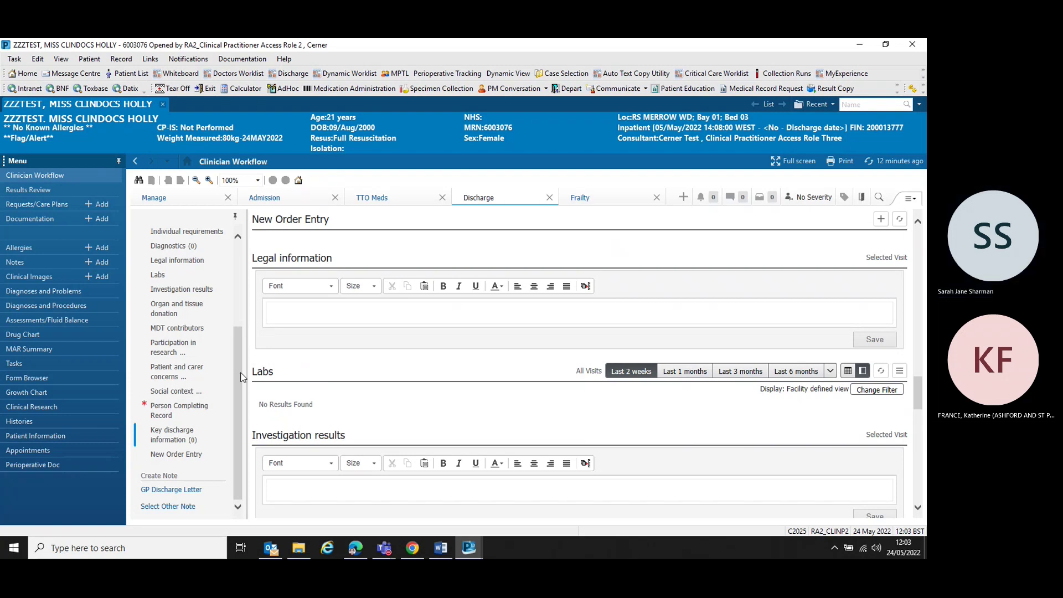
# Step: Jump to the MDT contributors section of the Discharge page
pyautogui.click(201, 332)
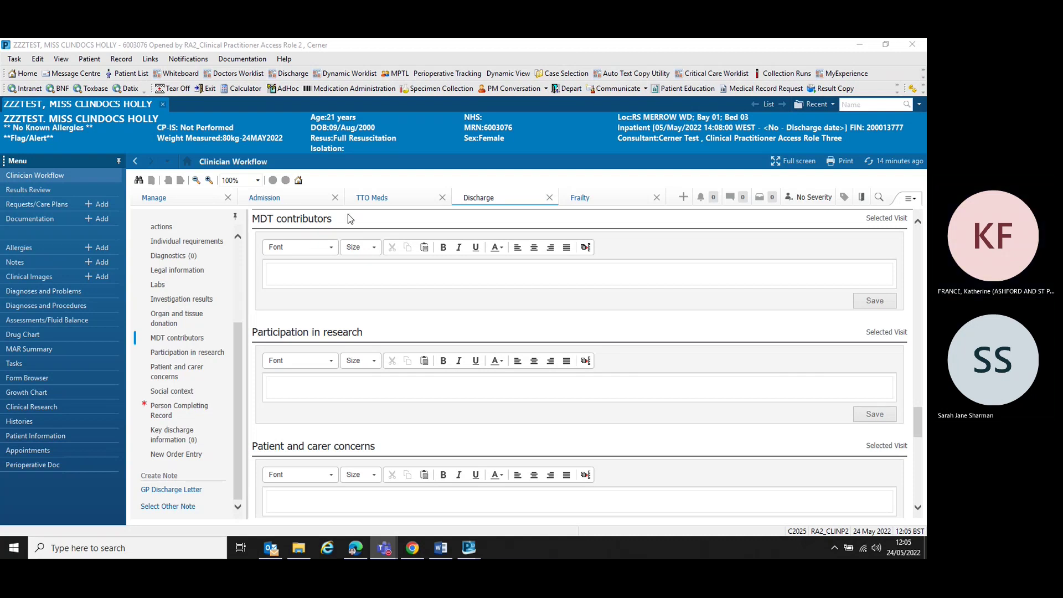
# Step: Save 'MDT Information' as the MDT contributors entry and go to Person Completing Record
pyautogui.click(316, 270)
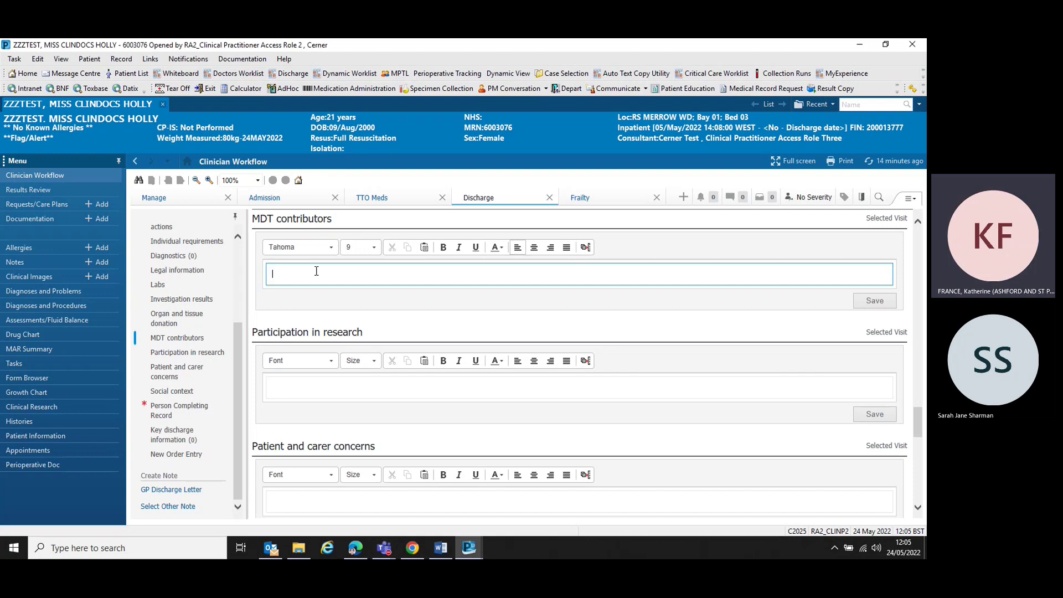
pyautogui.write('MDT')
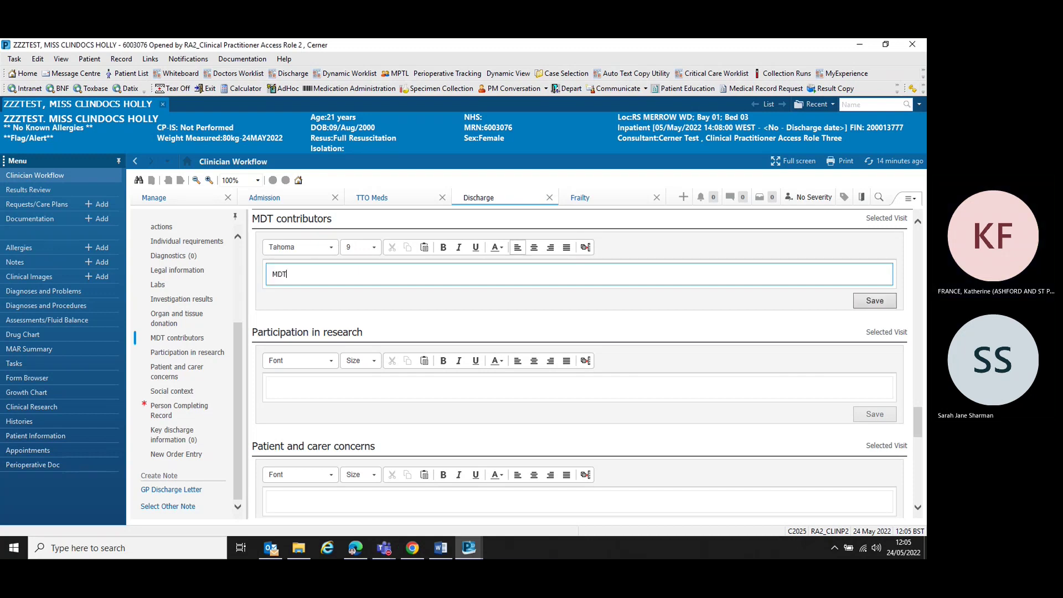
pyautogui.click(352, 276)
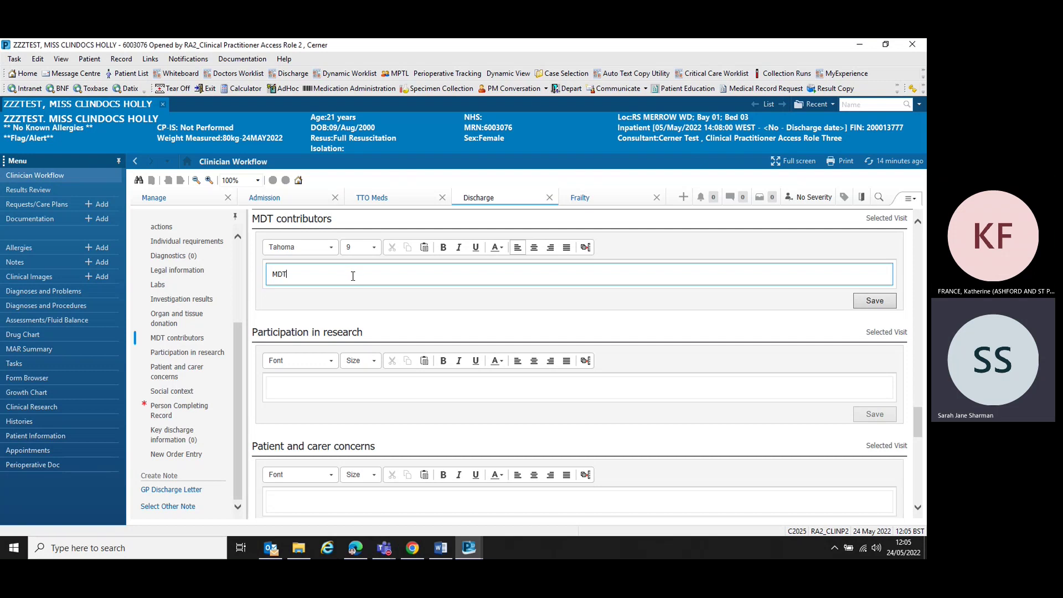
pyautogui.write('Inform')
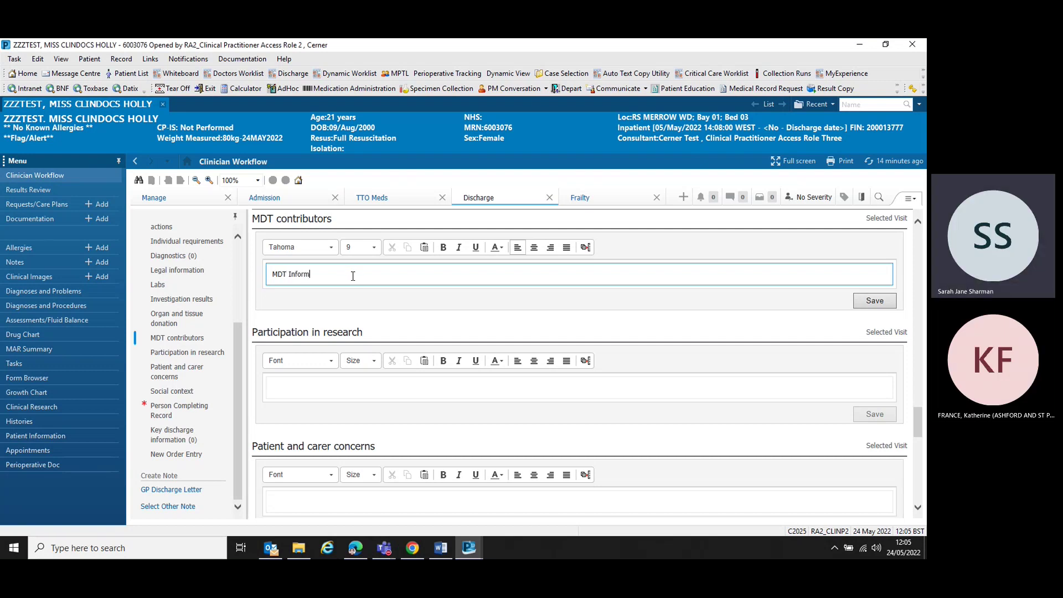
pyautogui.write('ation')
pyautogui.click(874, 300)
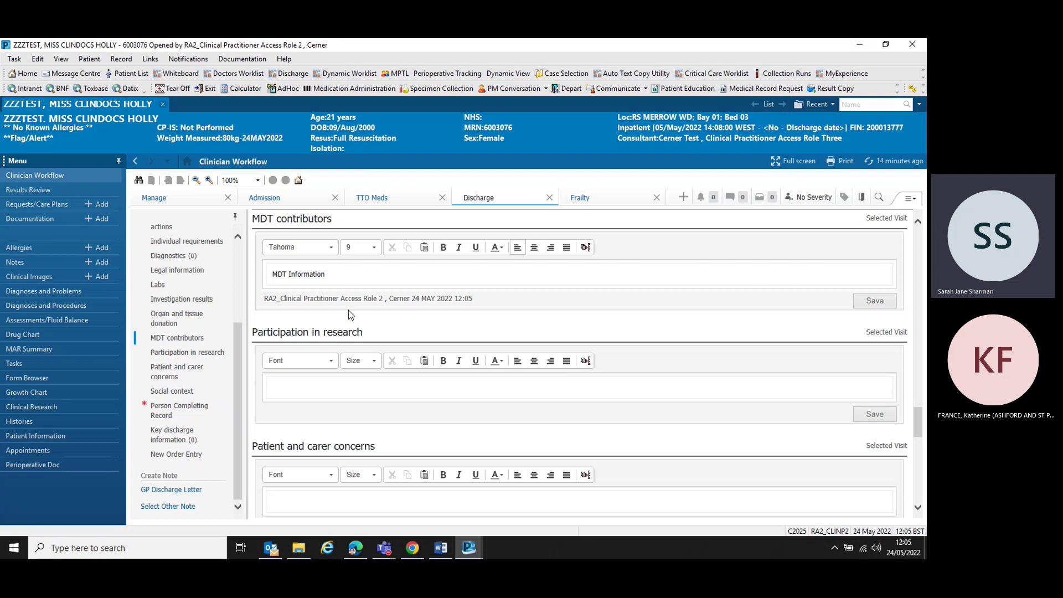
pyautogui.click(181, 410)
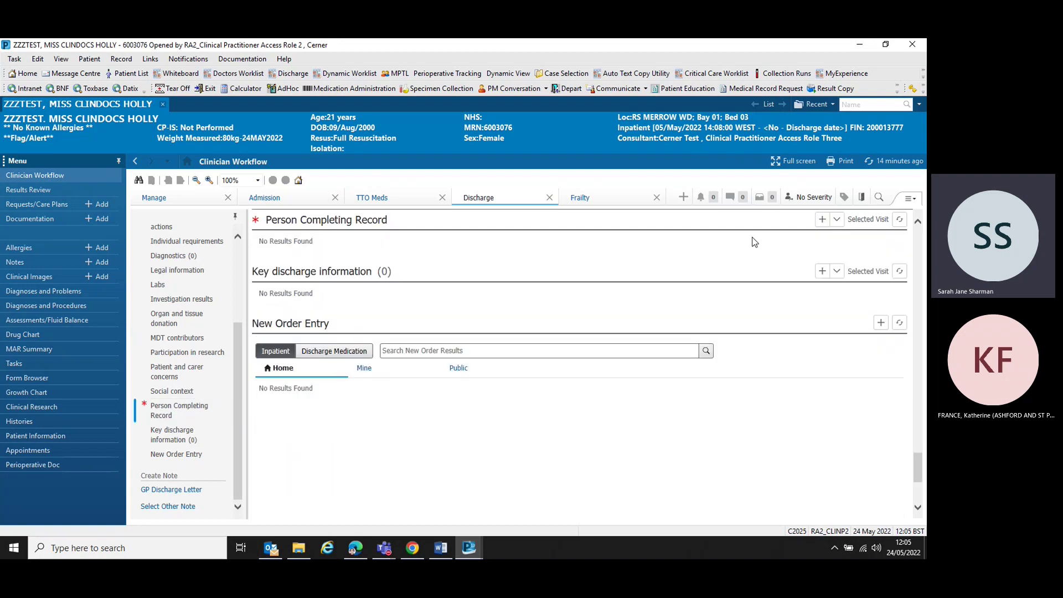
# Step: Open the Person Completing Record form from its form dropdown
pyautogui.scroll(-2, 660, 308)
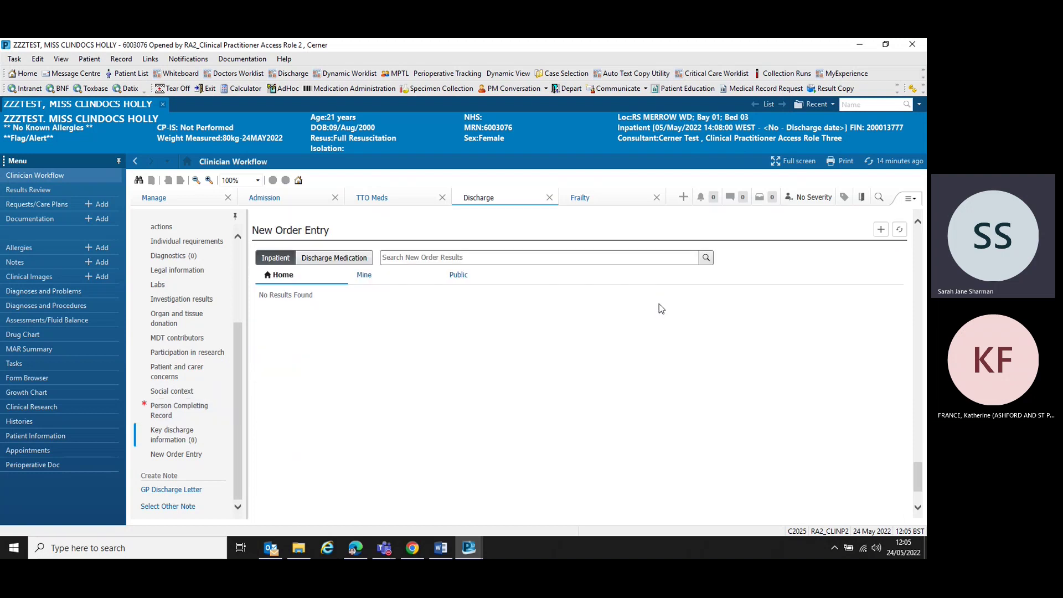
pyautogui.scroll(5, 653, 308)
pyautogui.click(198, 411)
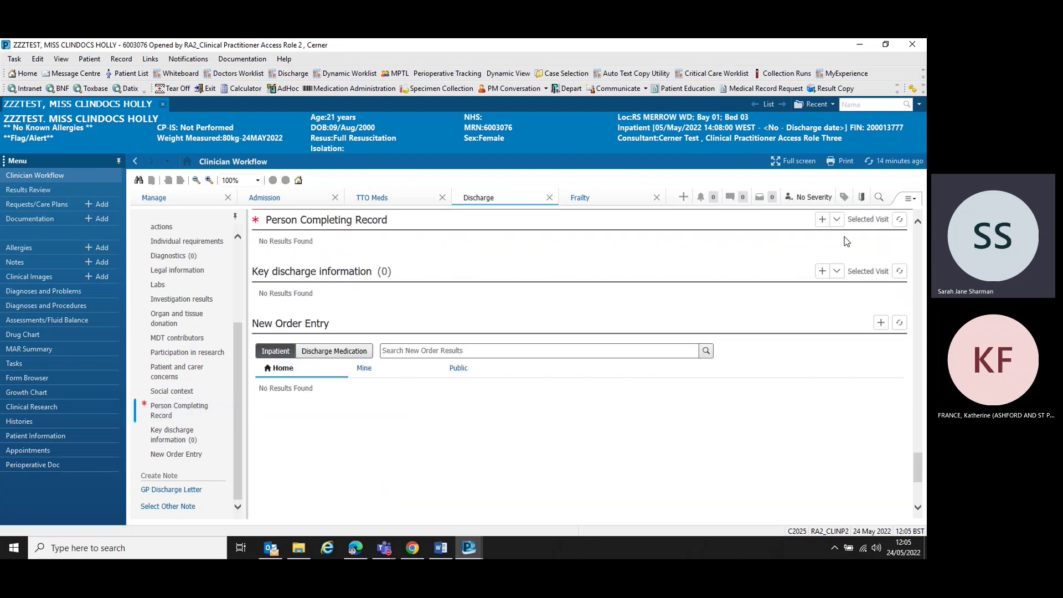
pyautogui.click(837, 220)
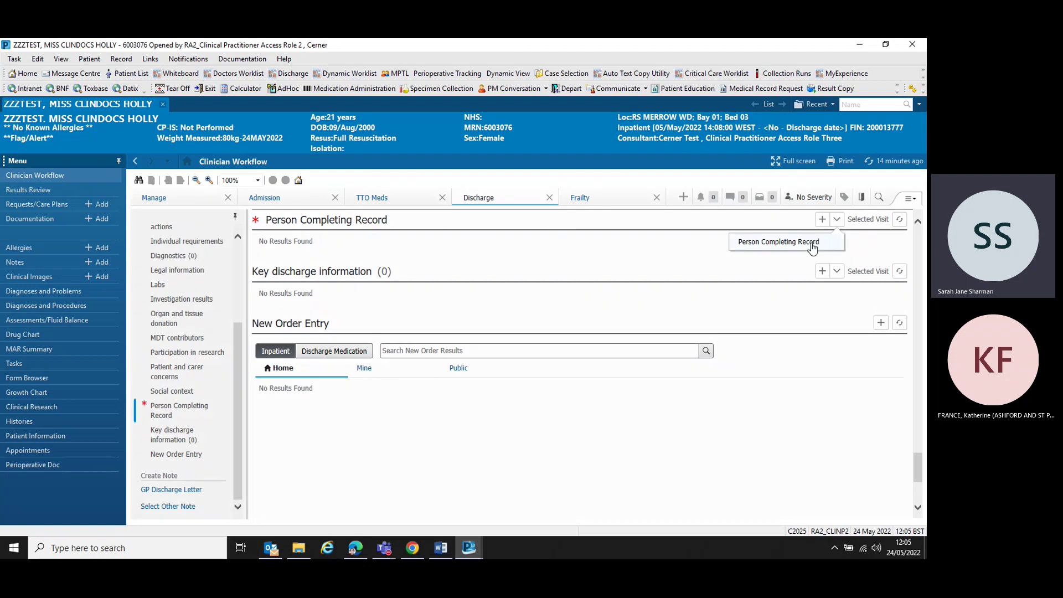
pyautogui.click(808, 242)
# Step: Enter Role/Grade 'ROLE', the professional identifier and the bleep number, then sign the form
pyautogui.click(428, 331)
pyautogui.write('ROLE')
pyautogui.press('Tab')
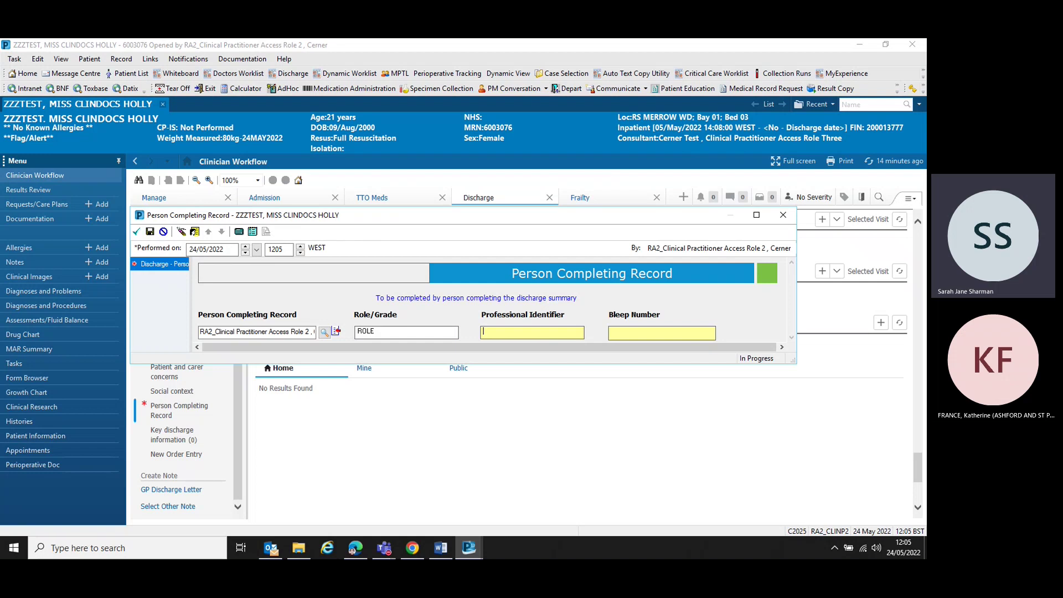
pyautogui.write('Pro')
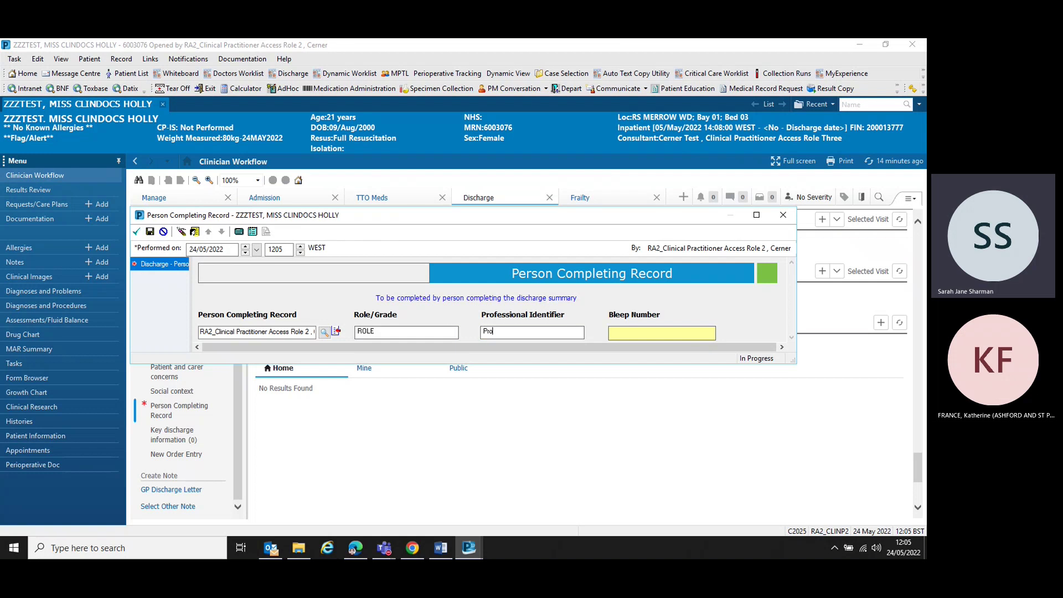
pyautogui.write(' Idn')
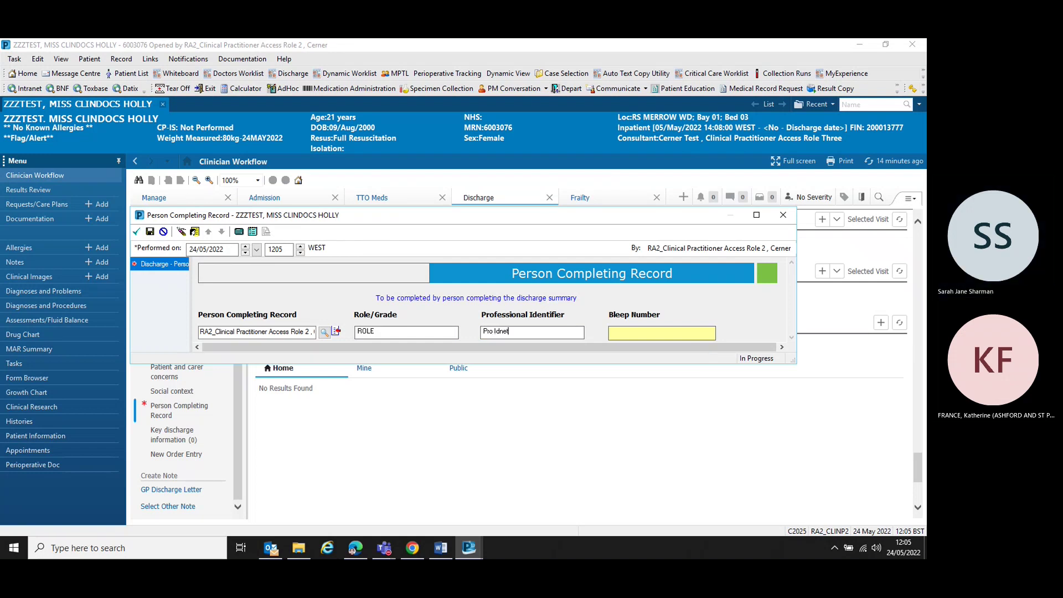
pyautogui.press('BackSpace')
pyautogui.write('en')
pyautogui.write('1234')
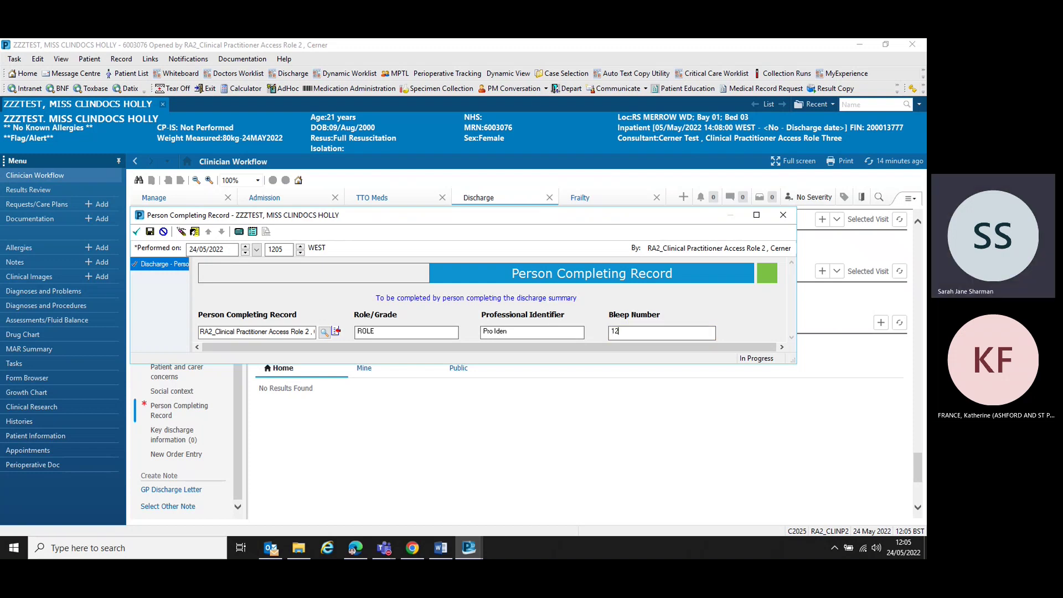
pyautogui.click(137, 232)
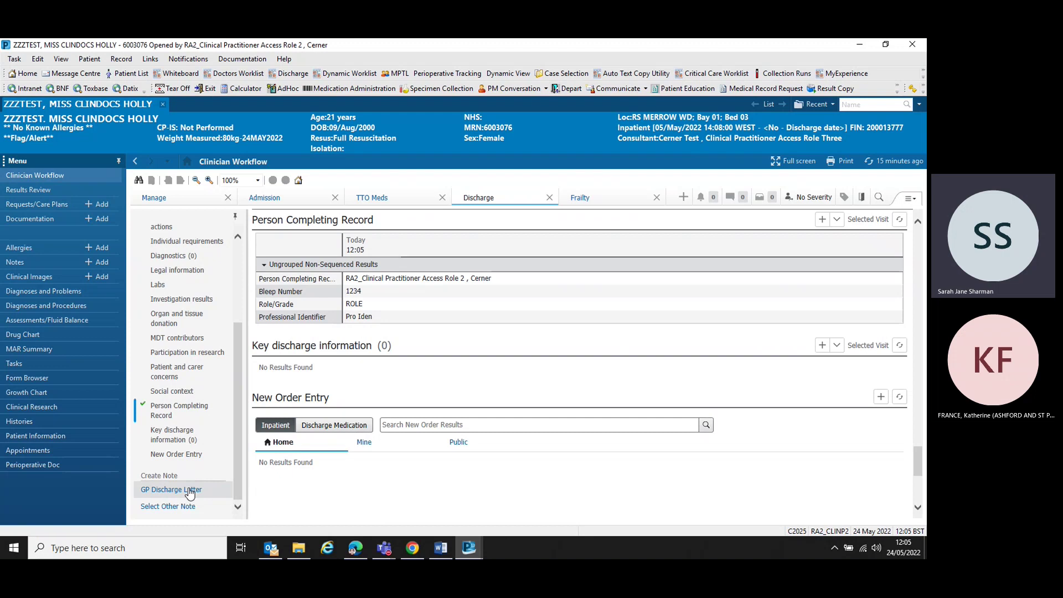
# Step: Reopen the signed GP Discharge Letter with Revise Note and scroll through the summary
pyautogui.click(188, 490)
pyautogui.click(754, 392)
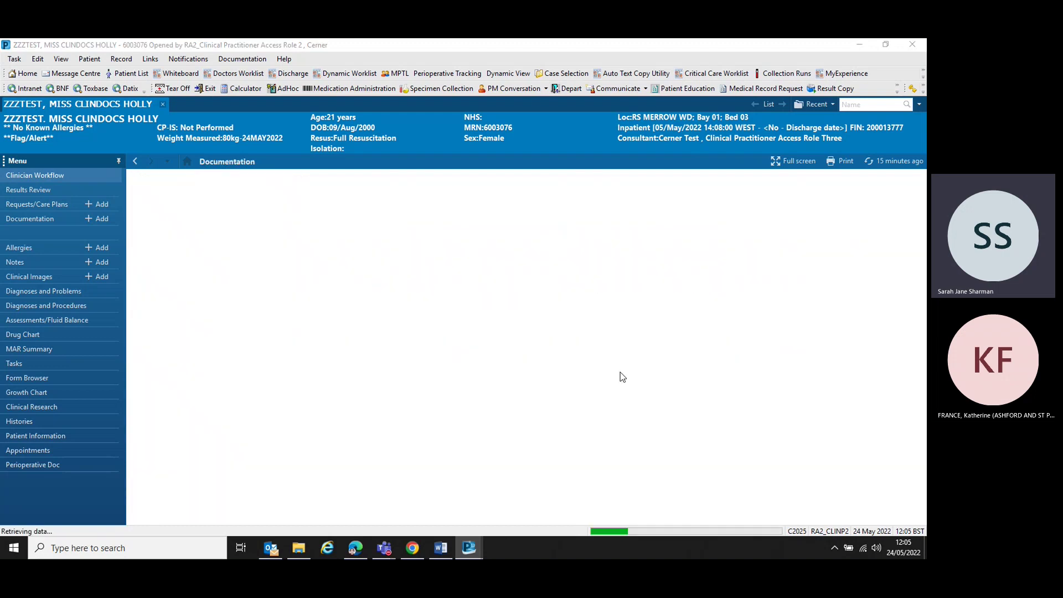
pyautogui.click(381, 297)
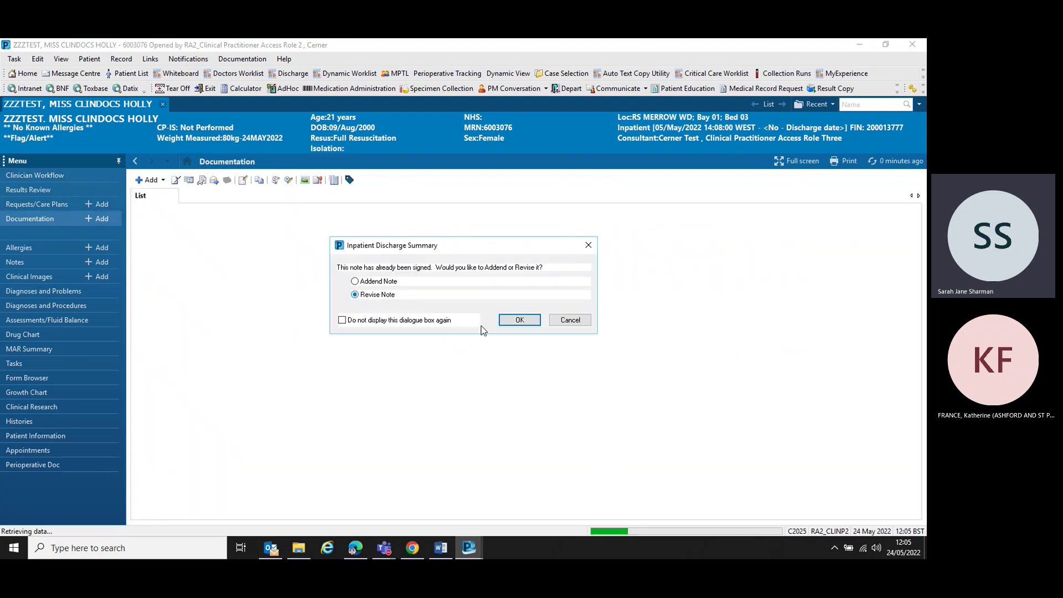
pyautogui.click(526, 322)
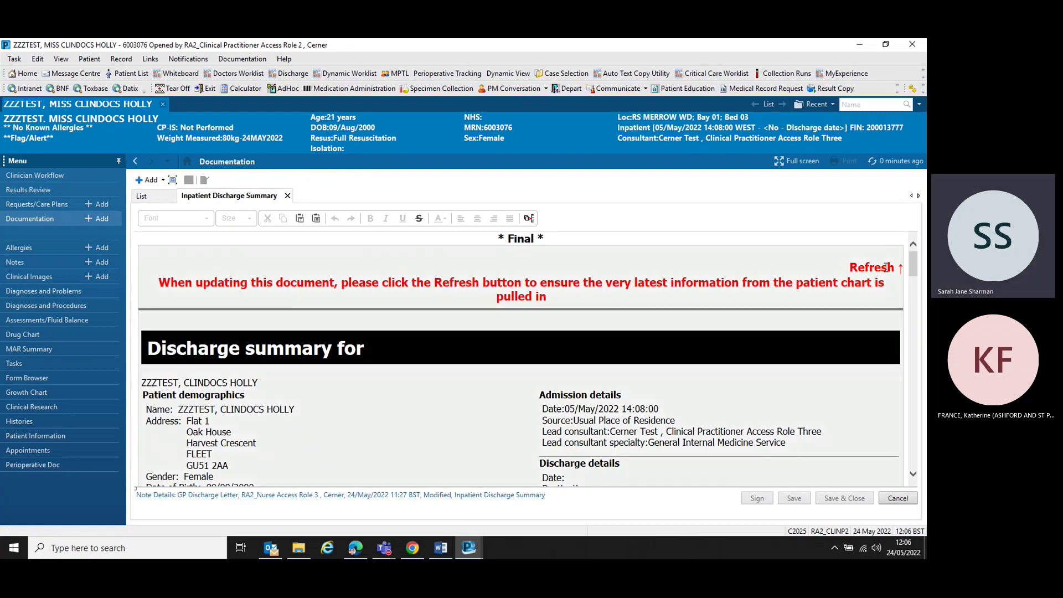
pyautogui.scroll(-5, 559, 386)
pyautogui.scroll(-10, 559, 386)
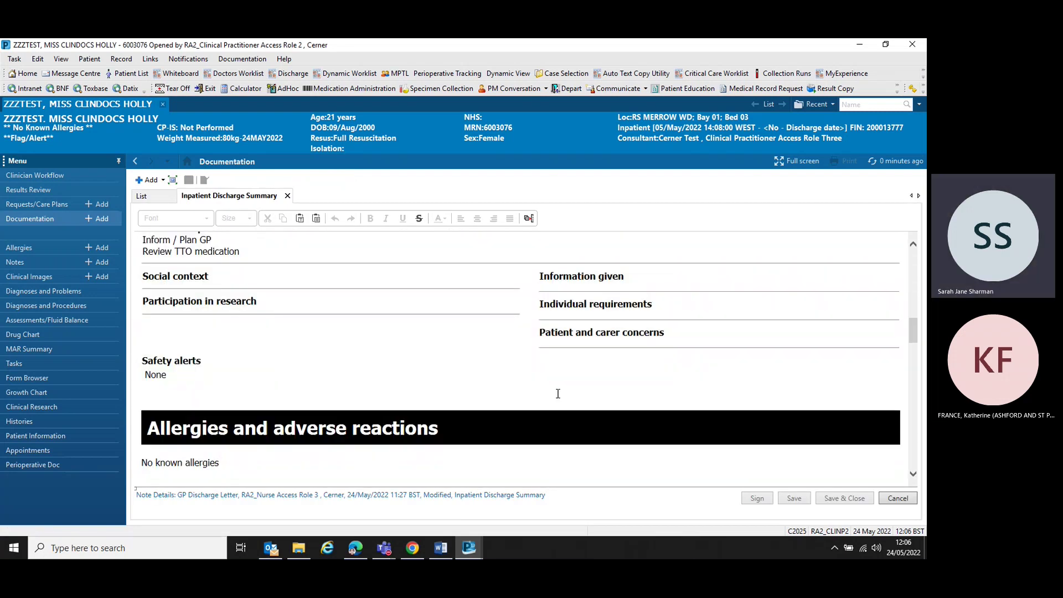
pyautogui.scroll(-15, 558, 394)
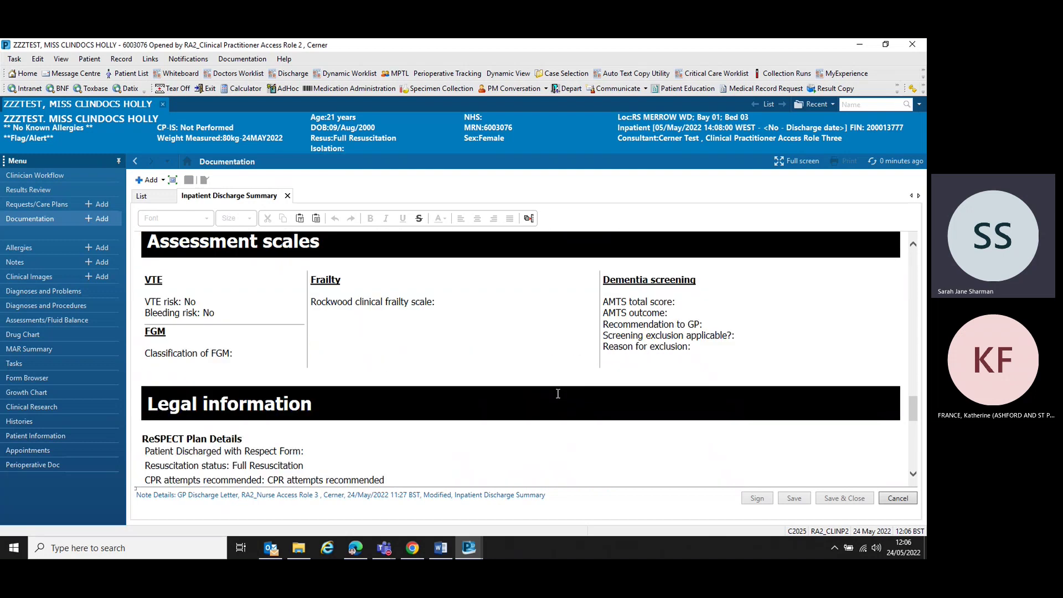
pyautogui.scroll(-8, 557, 396)
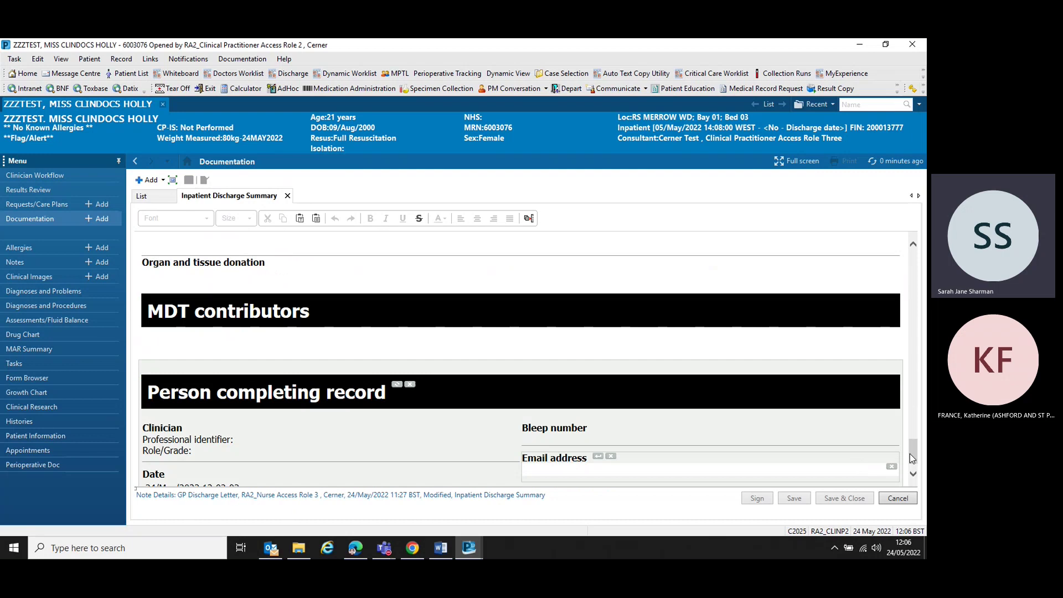
# Step: Refresh the summary to pull in MDT details, identifier 'Pro Iden' and role 'ROLE', then sign it
pyautogui.moveTo(910, 454); pyautogui.dragTo(885, 259)
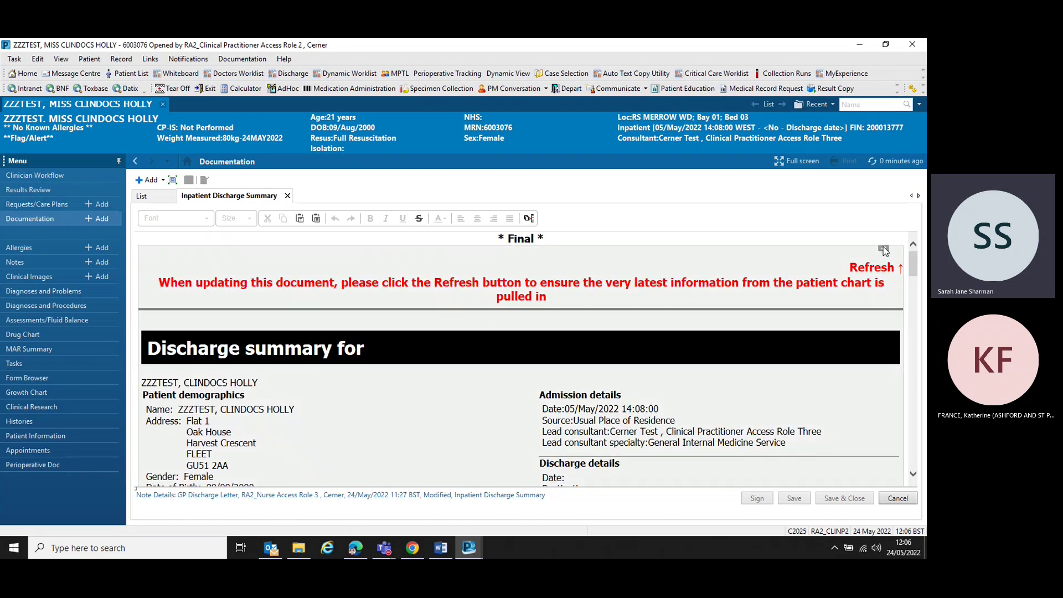
pyautogui.click(884, 248)
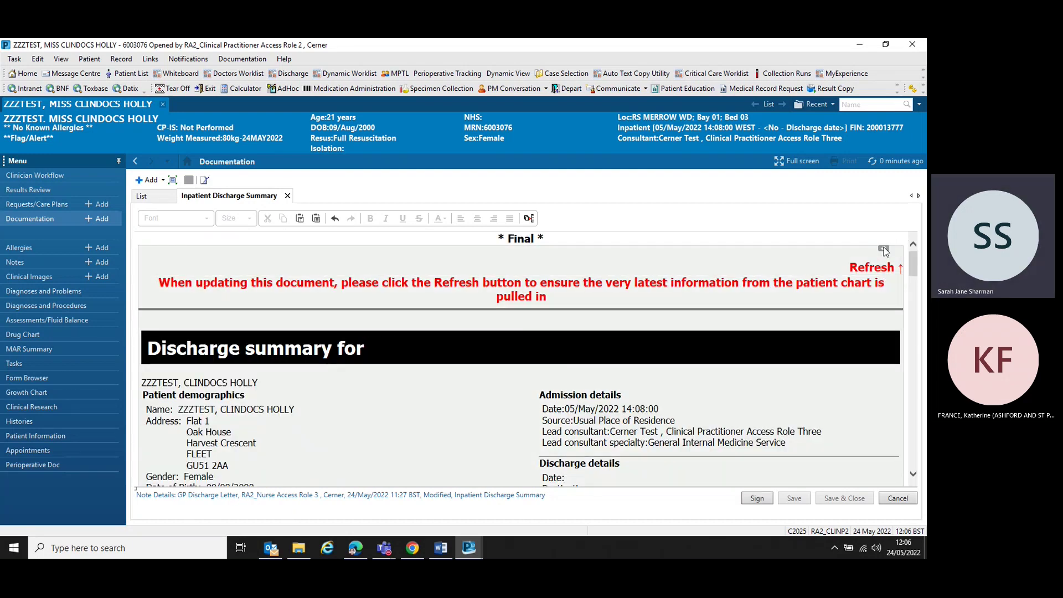
pyautogui.moveTo(913, 261); pyautogui.dragTo(900, 449)
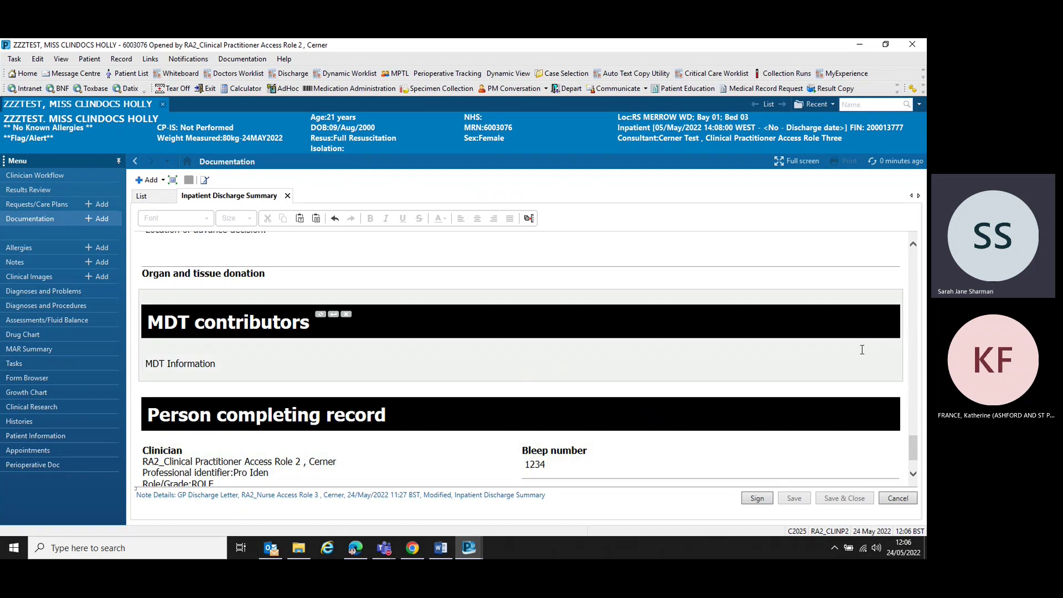
pyautogui.moveTo(912, 451); pyautogui.dragTo(912, 457)
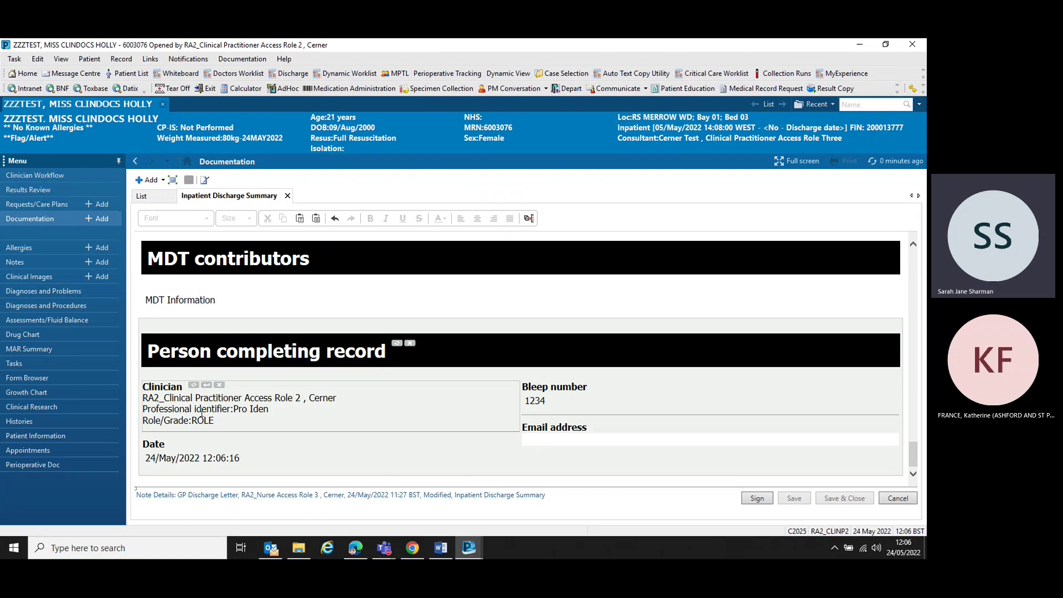
pyautogui.click(755, 498)
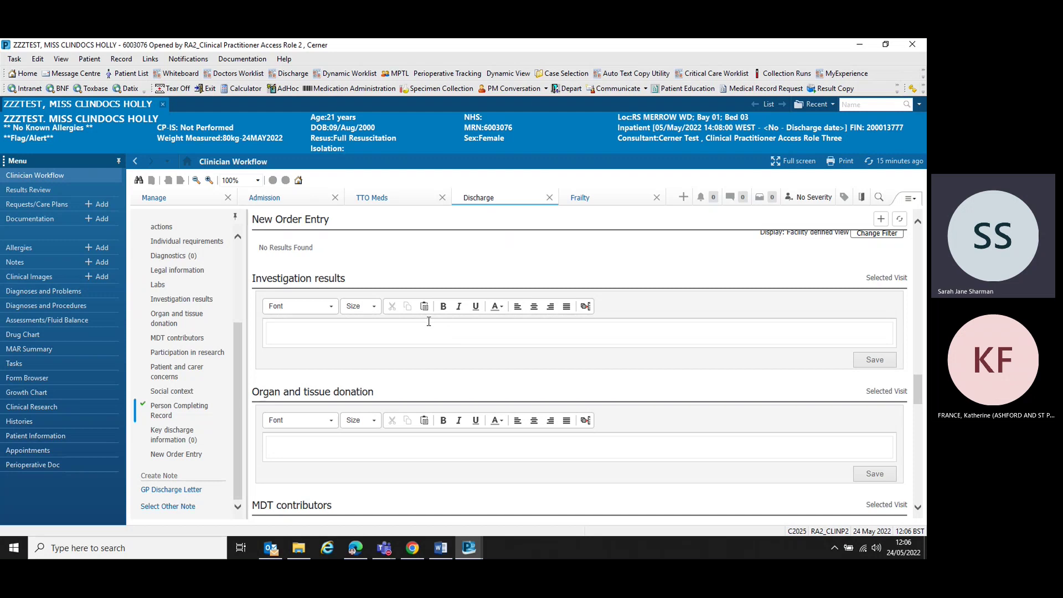
# Step: Jump to the Key discharge information section of the Discharge workflow
pyautogui.click(197, 436)
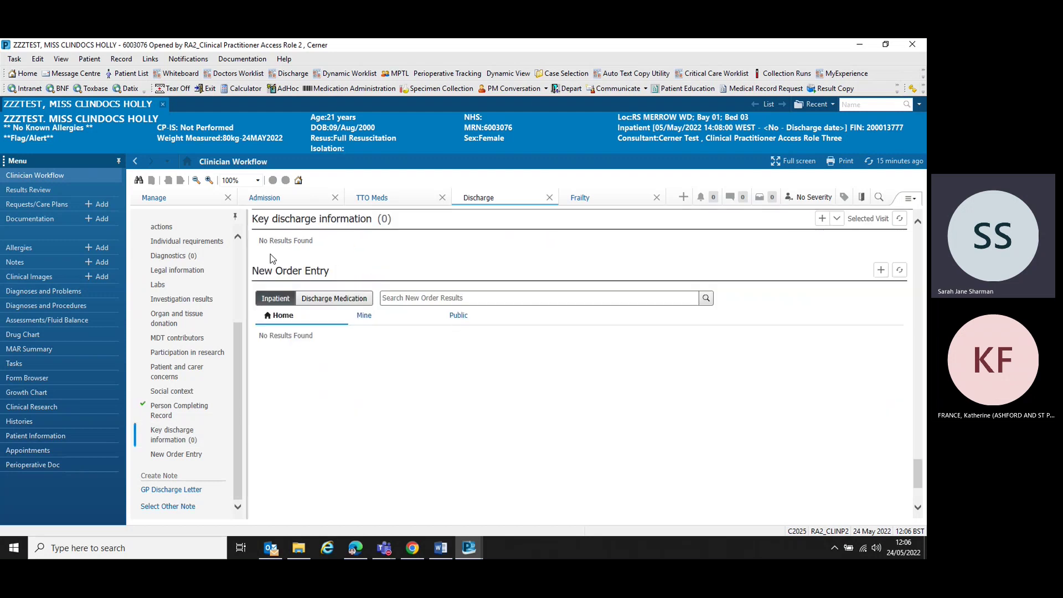